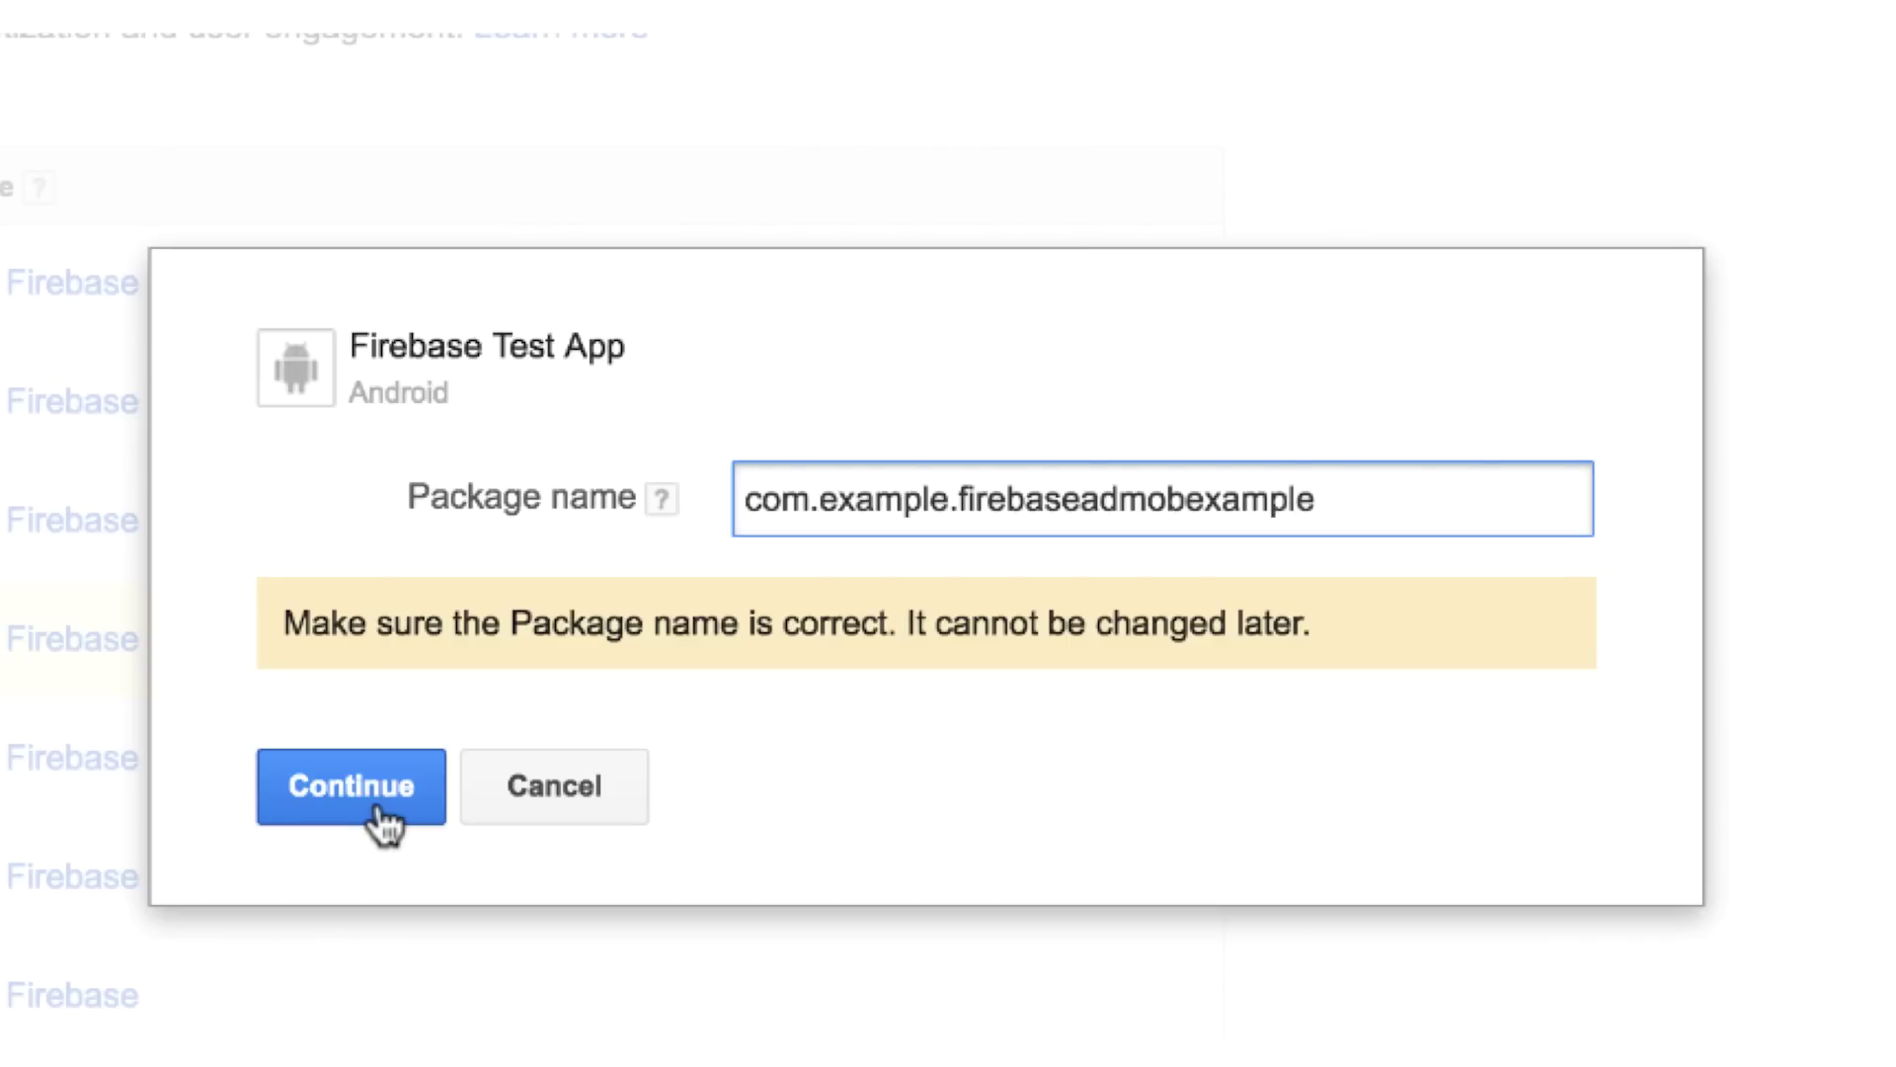
# Step: Confirm the Android package name and approve creating a new Firebase project linked to the app
pyautogui.click(383, 820)
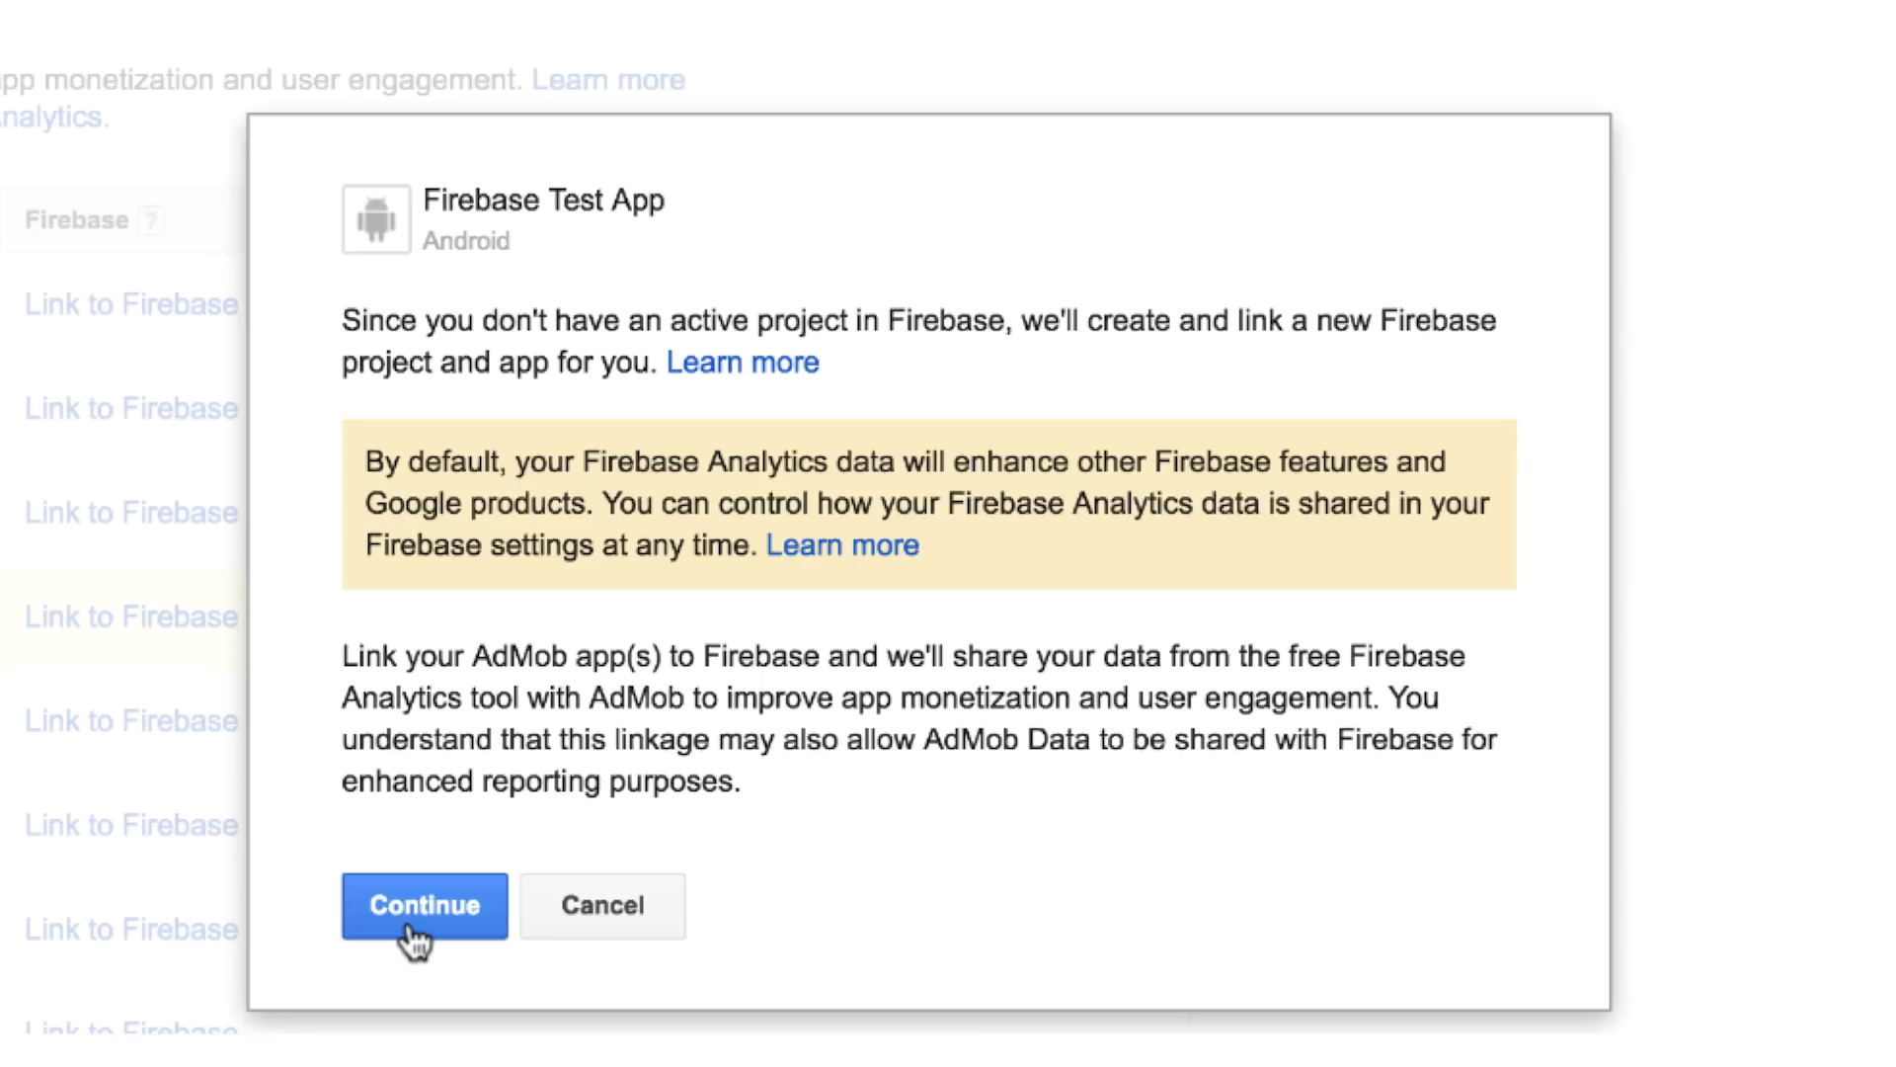
pyautogui.click(409, 923)
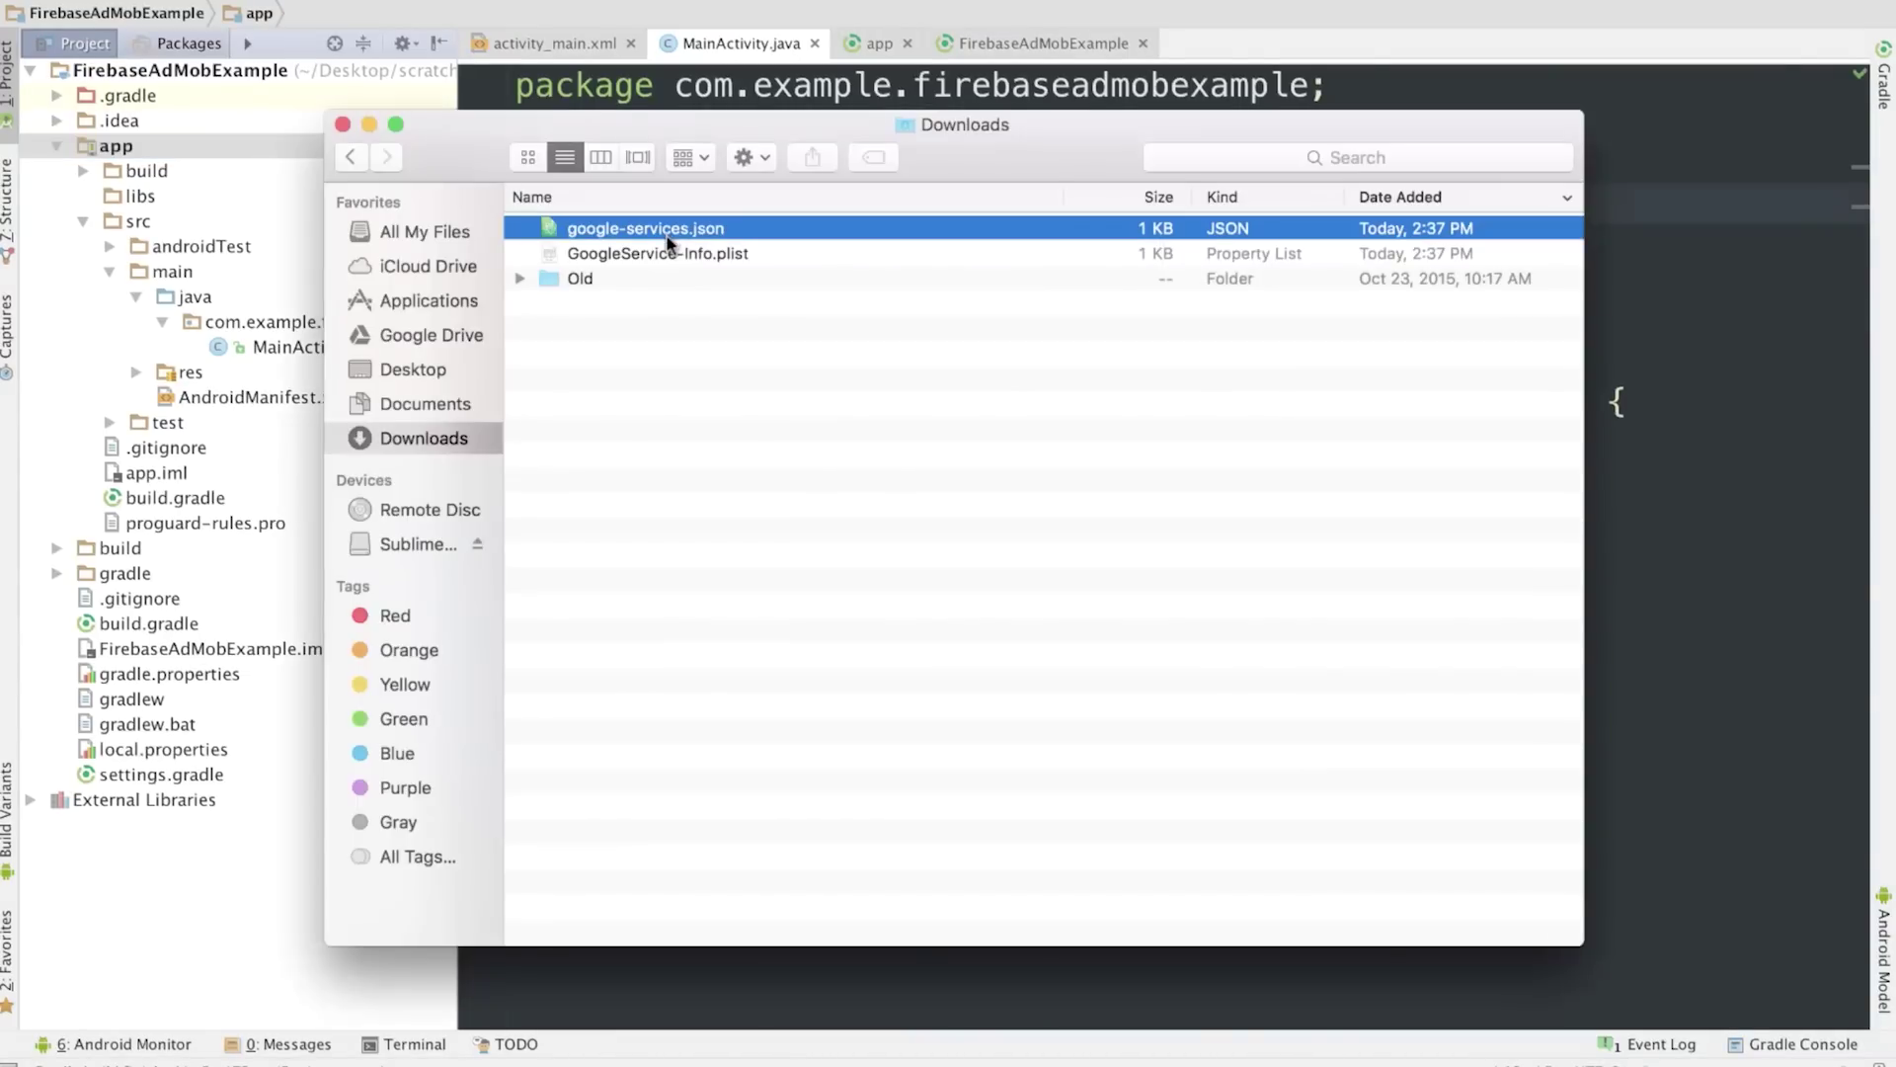
# Step: Move the downloaded google-services.json into the project's app folder, approving the move and file access
pyautogui.moveTo(667, 243); pyautogui.dragTo(130, 147)
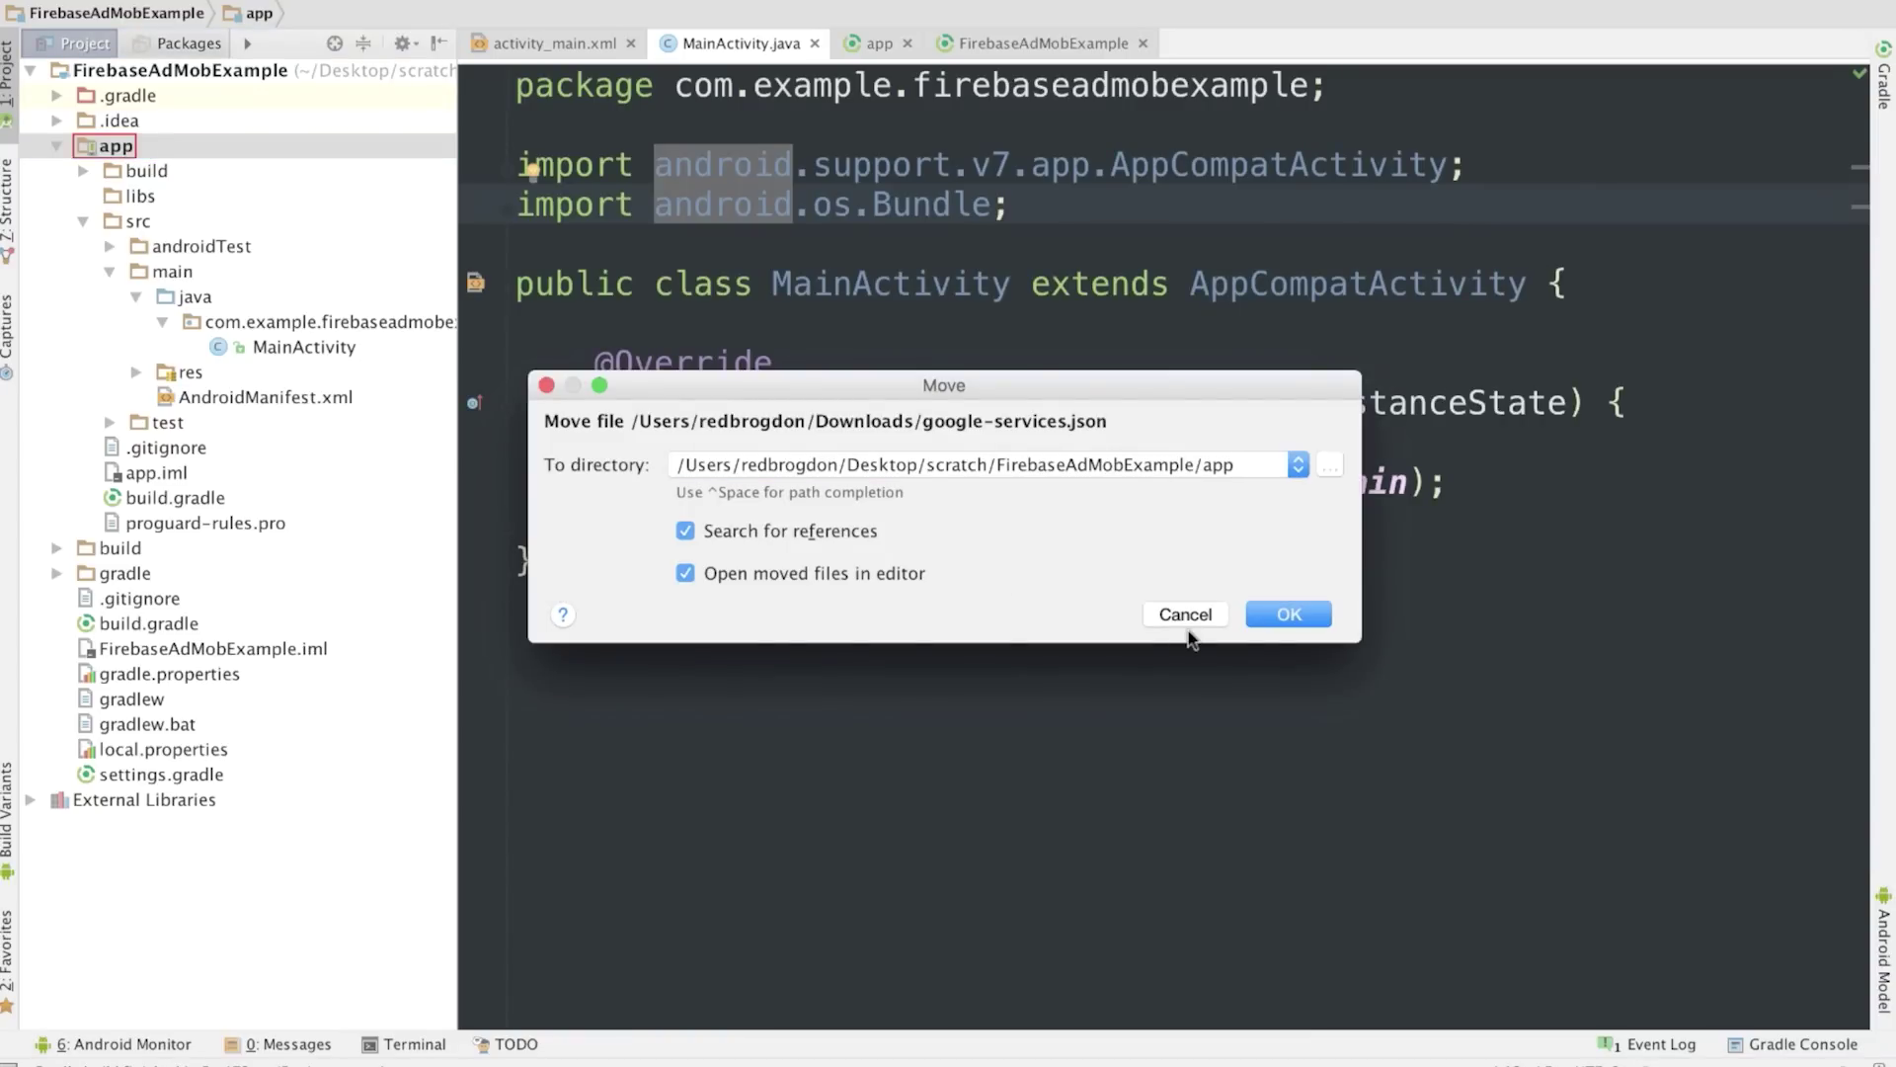
pyautogui.click(1289, 614)
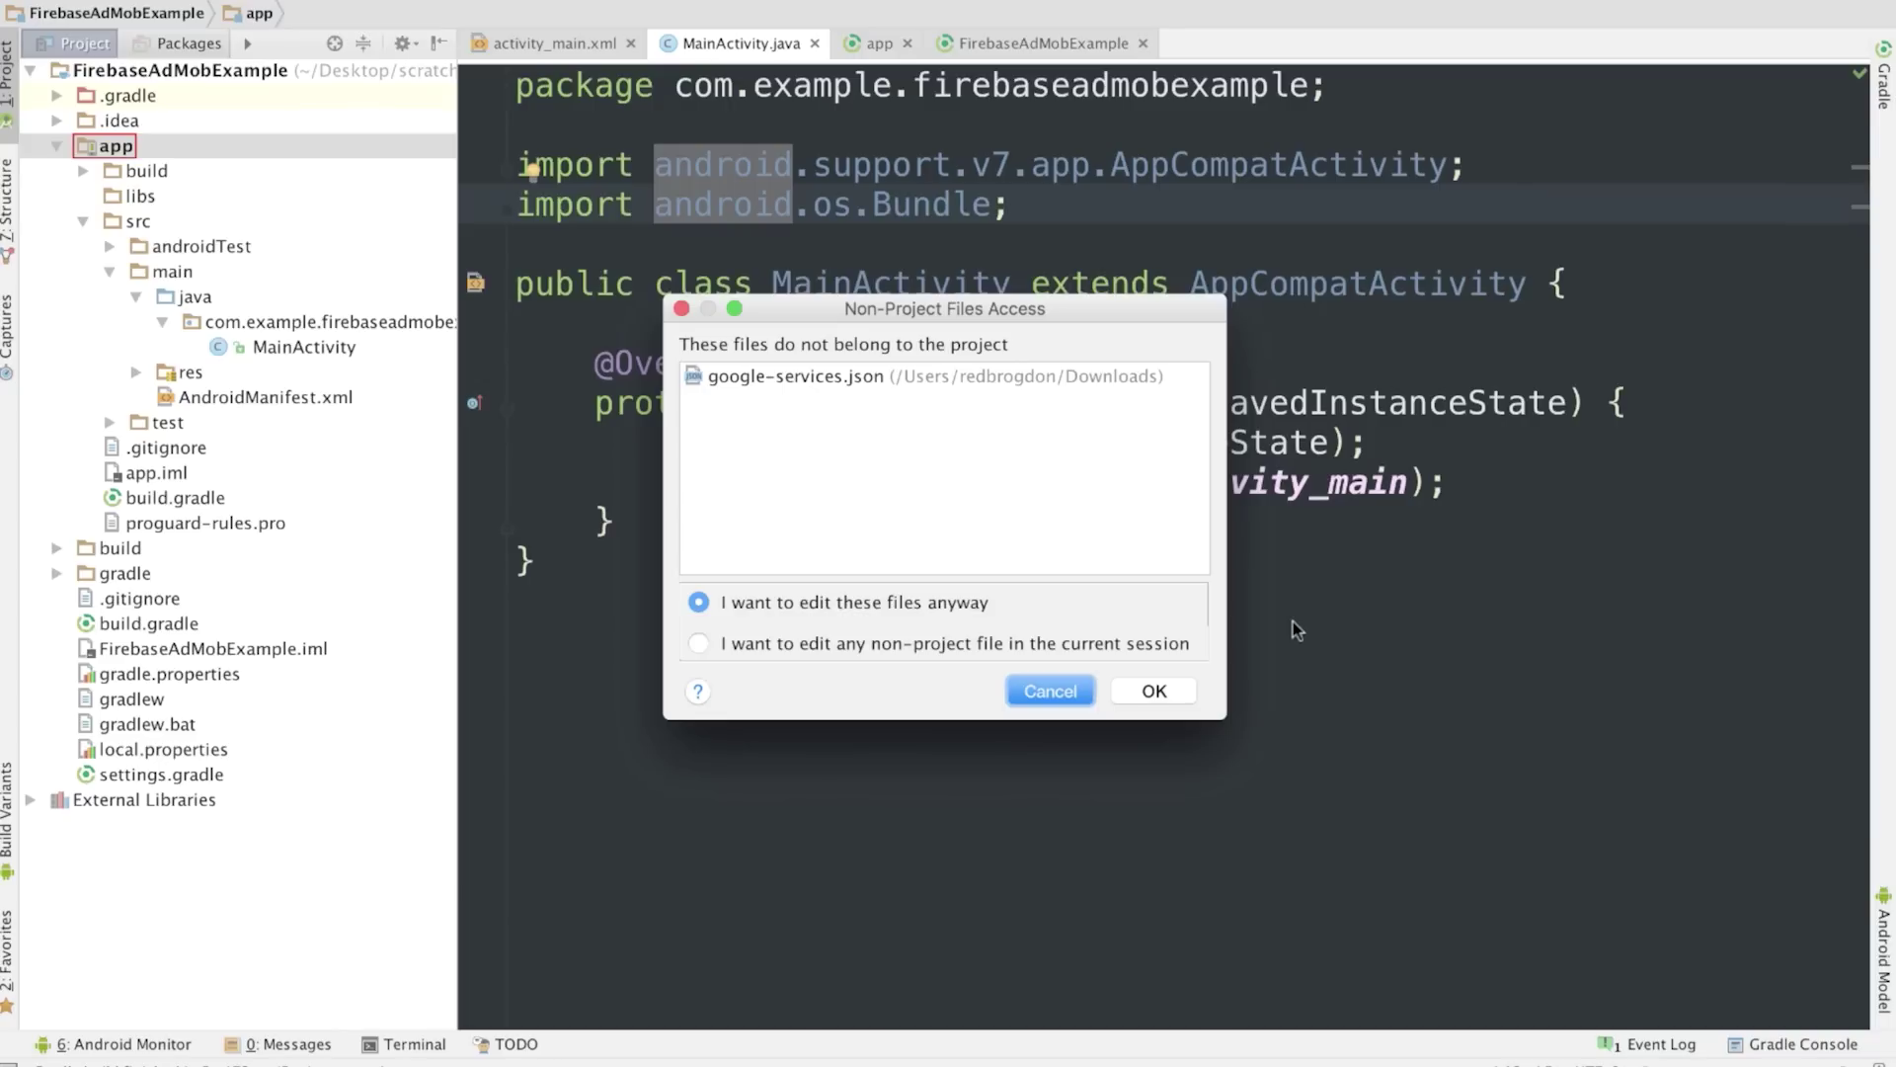
pyautogui.click(1182, 694)
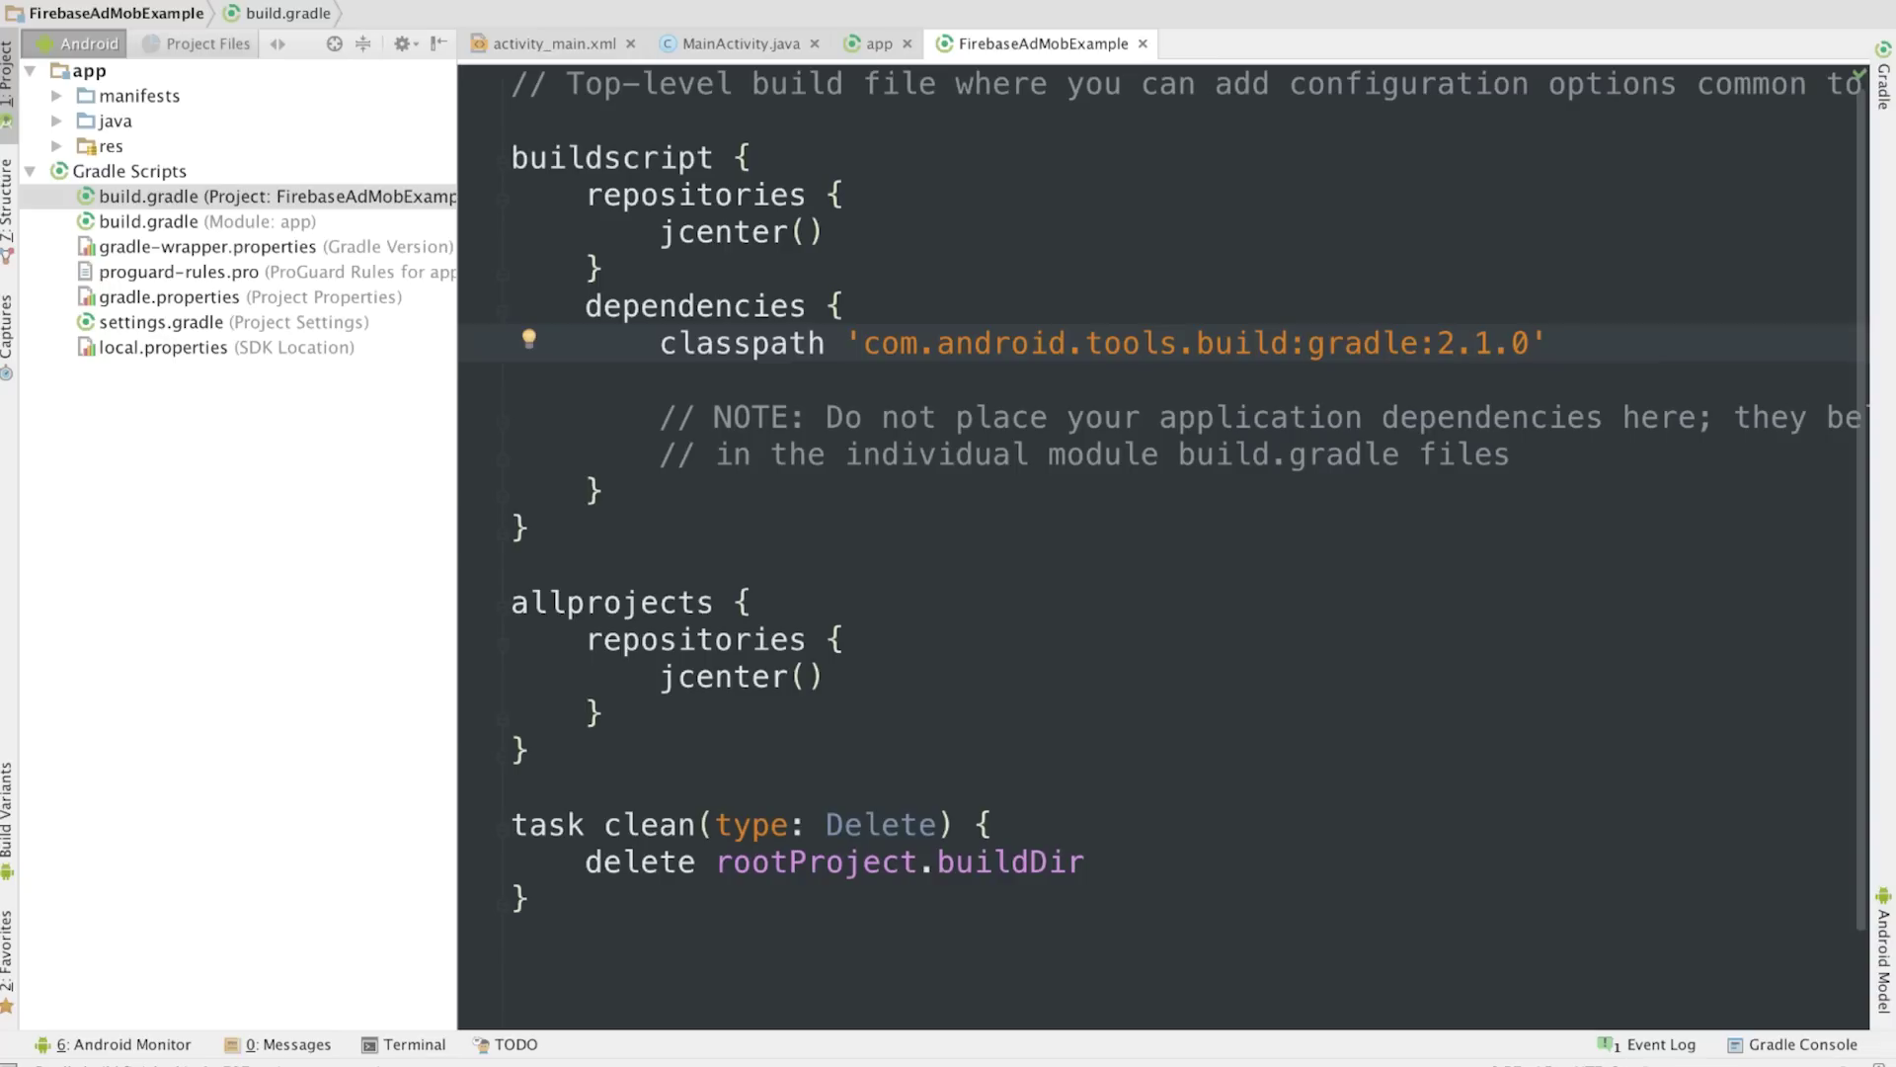
# Step: Add classpath com.google.gms:google-services:3.0.0 to the project build.gradle and sync Gradle
pyautogui.press('Return')
pyautogui.write("classpath 'com.google.gms:google-services:3.0.0'")
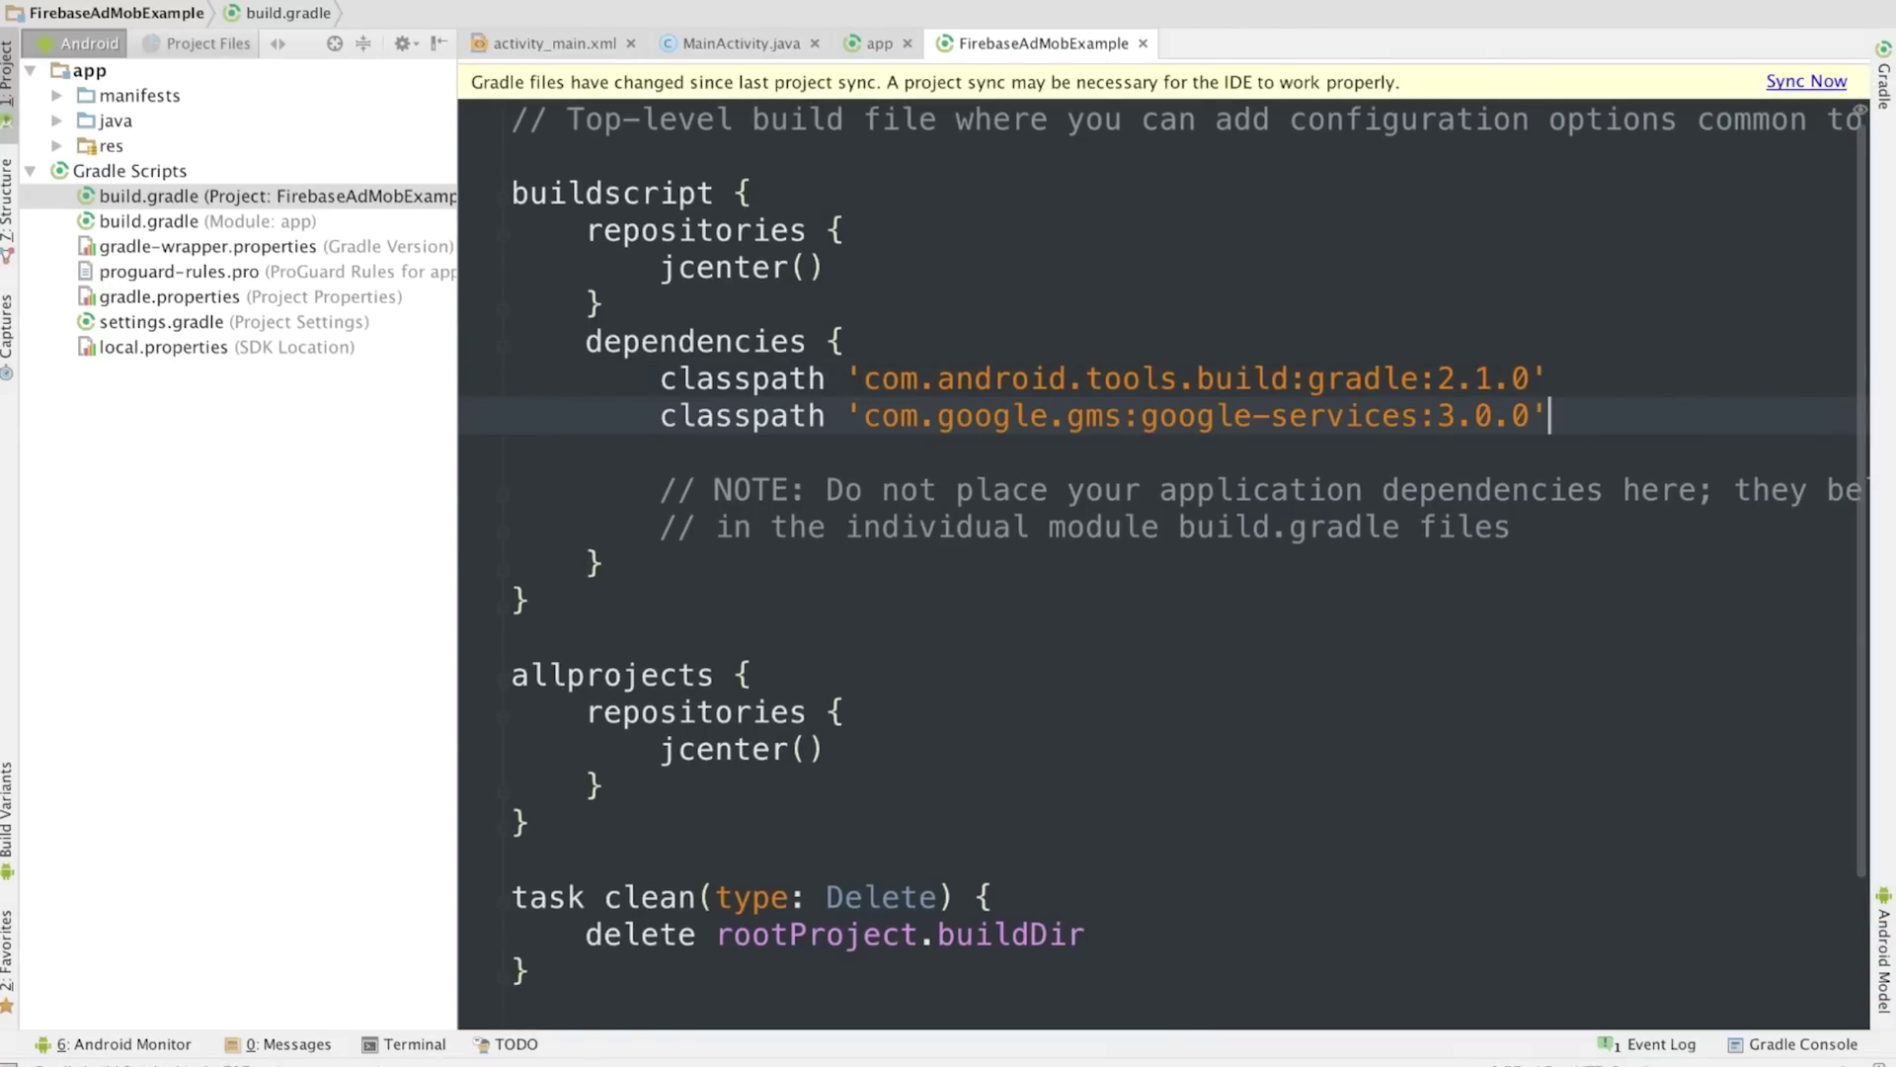
pyautogui.click(1826, 85)
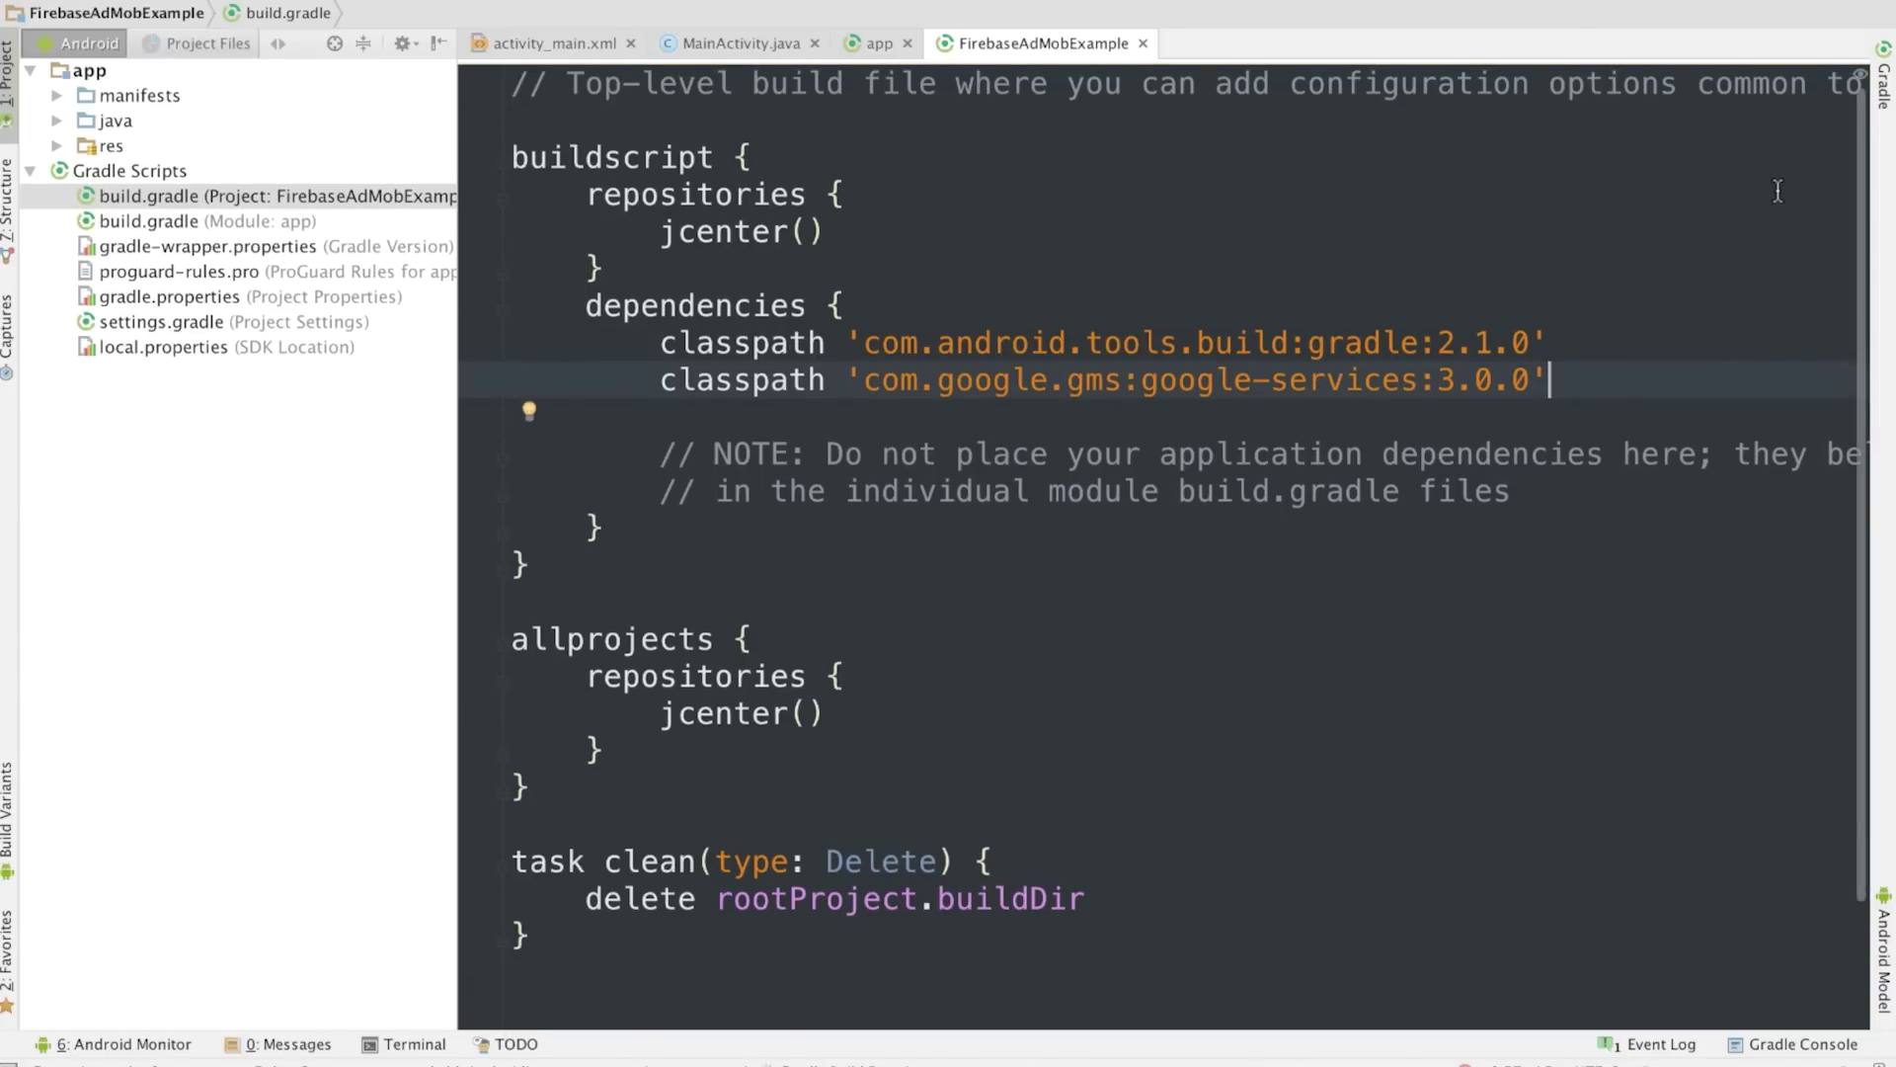
pyautogui.click(878, 43)
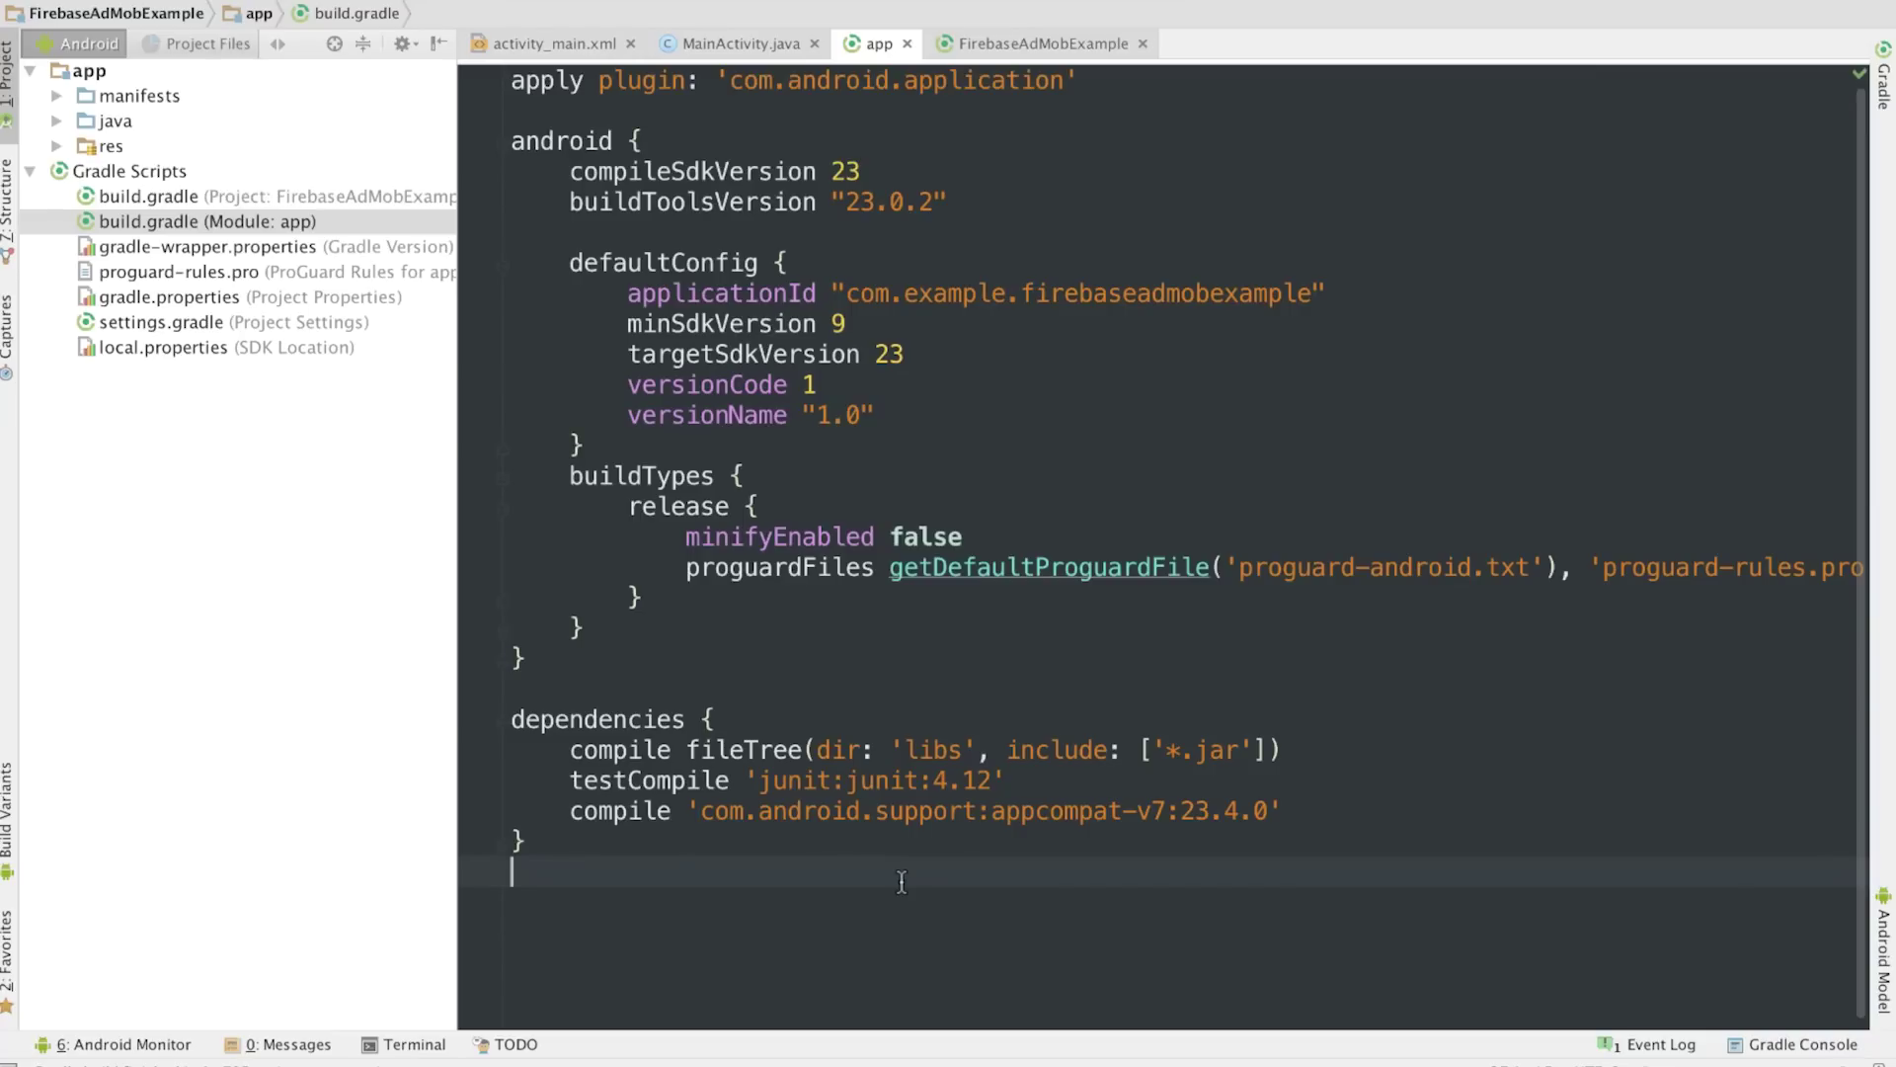
# Step: Add apply plugin 'com.google.gms.google-services' and compile 'com.google.firebase:firebase-ads:9.0.2' to the app build.gradle
pyautogui.press('Return')
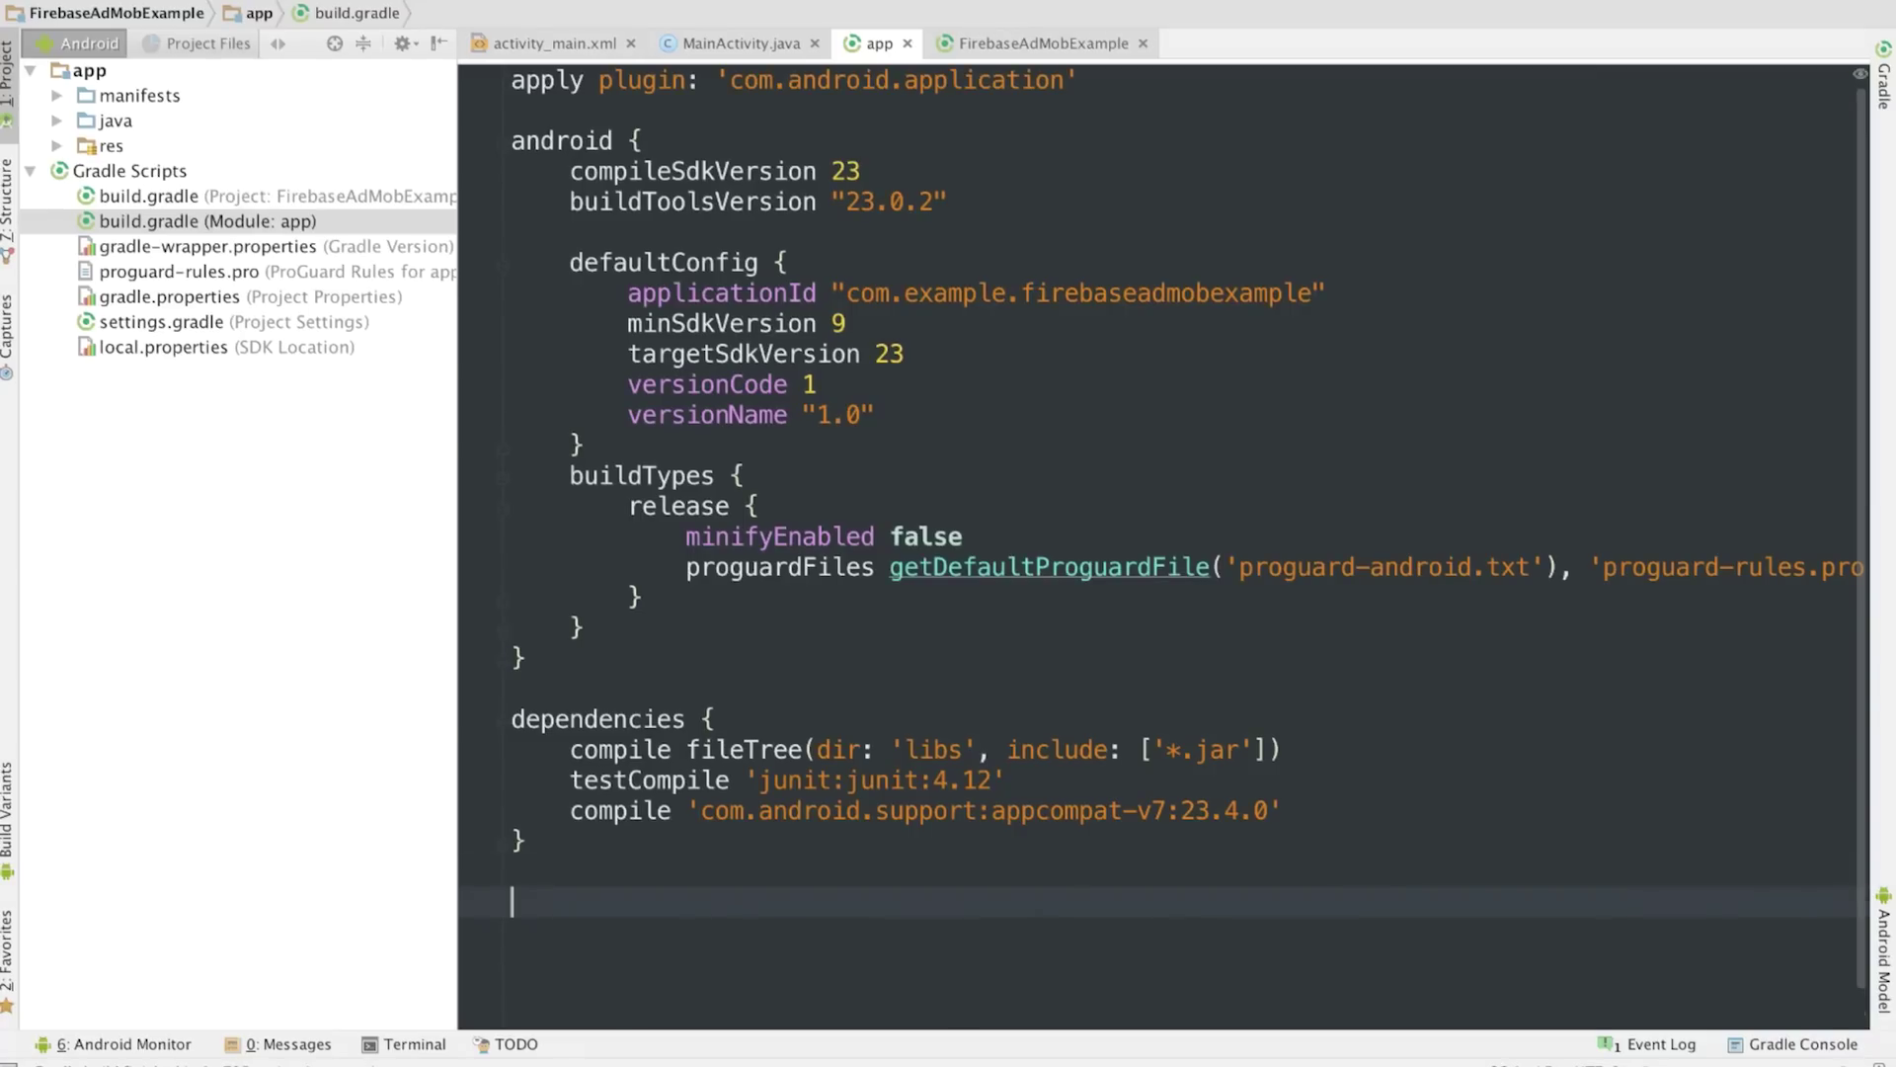
pyautogui.write("apply plugin: 'com.google.gms.google-services'")
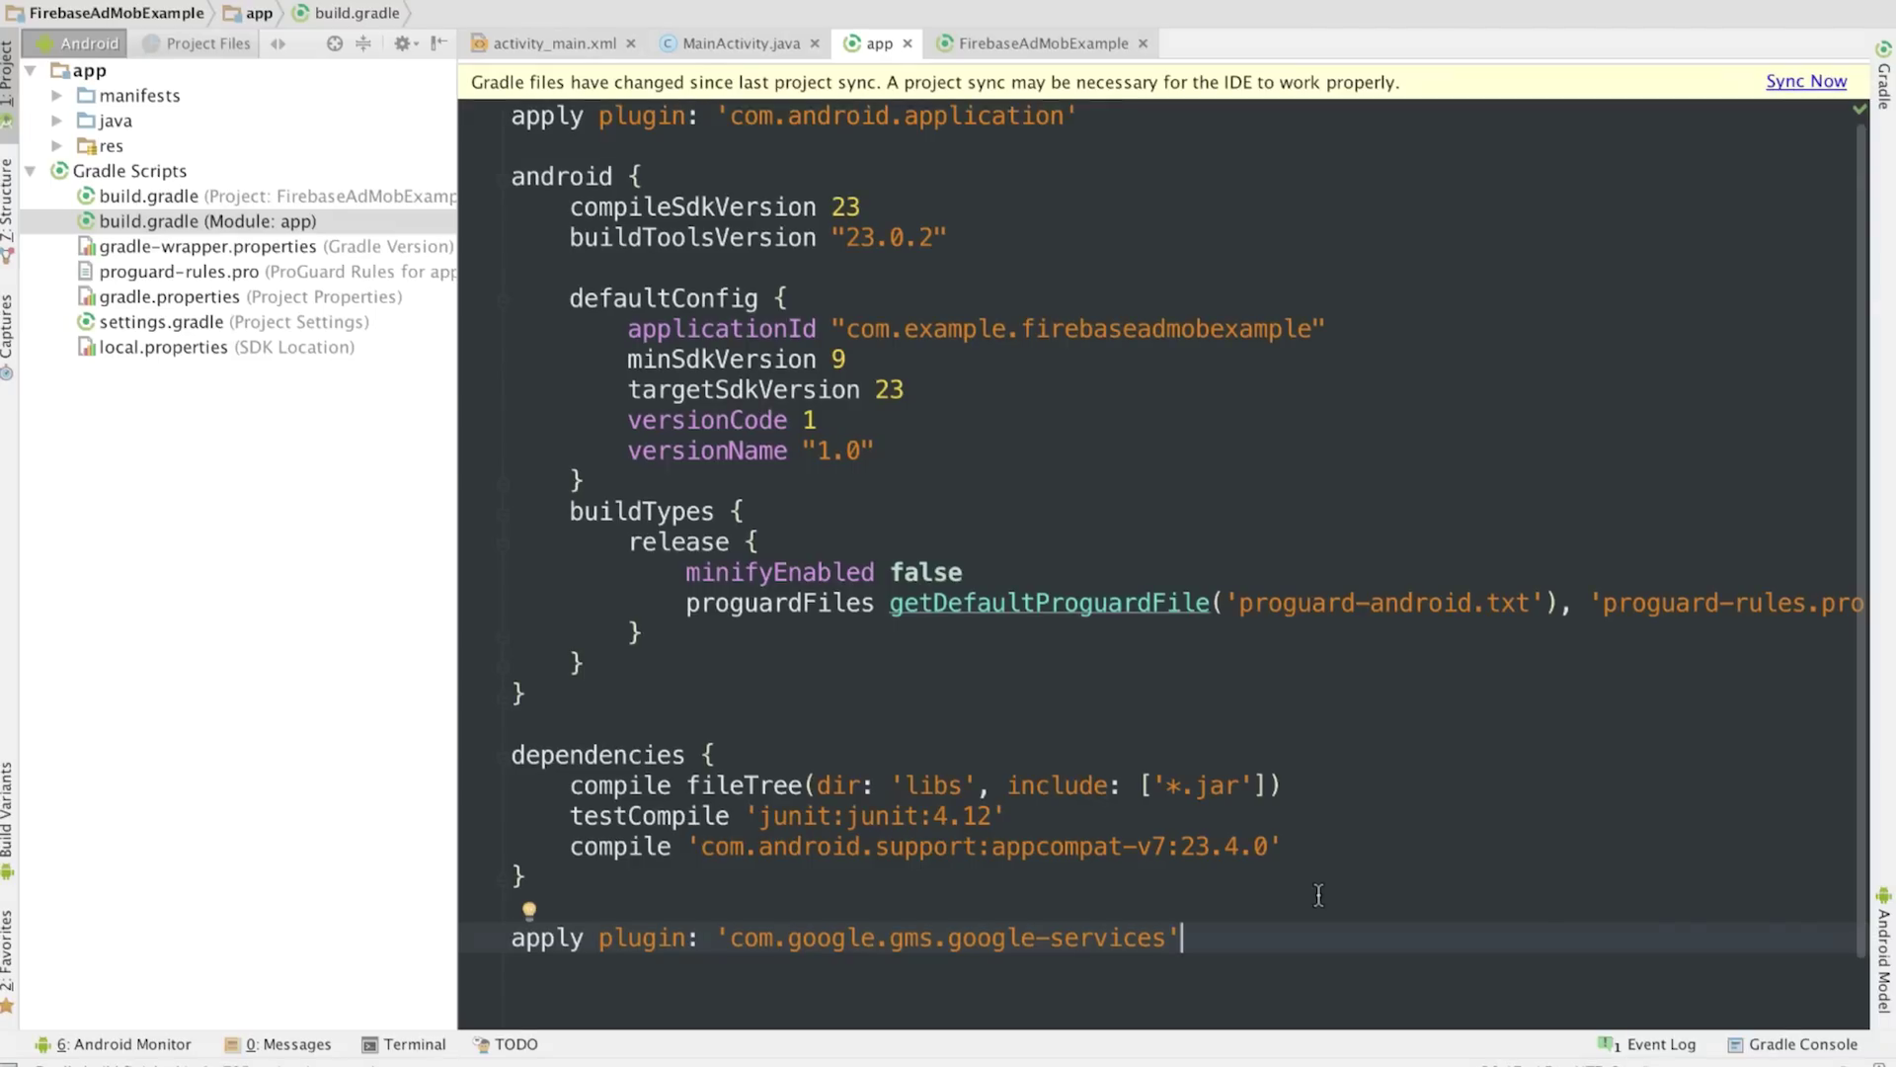
pyautogui.click(1318, 848)
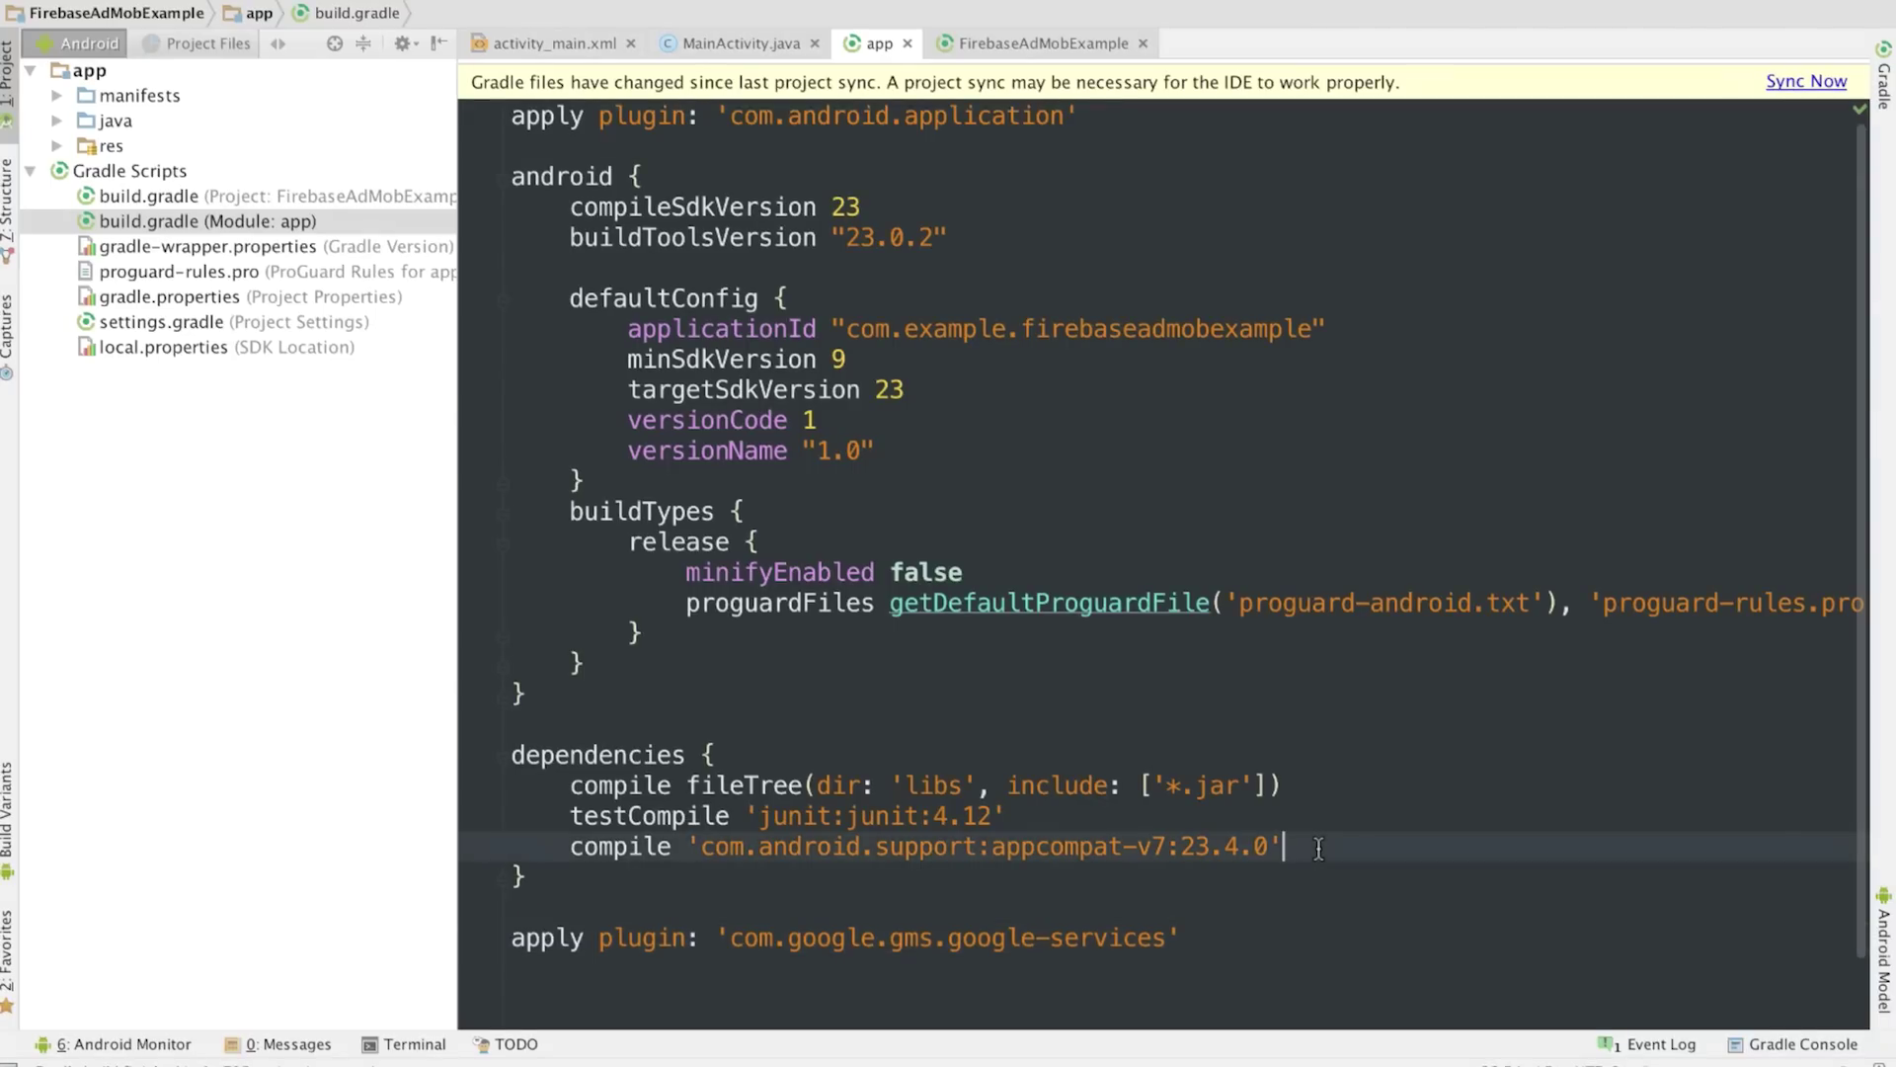
pyautogui.press('Return')
pyautogui.write('compi')
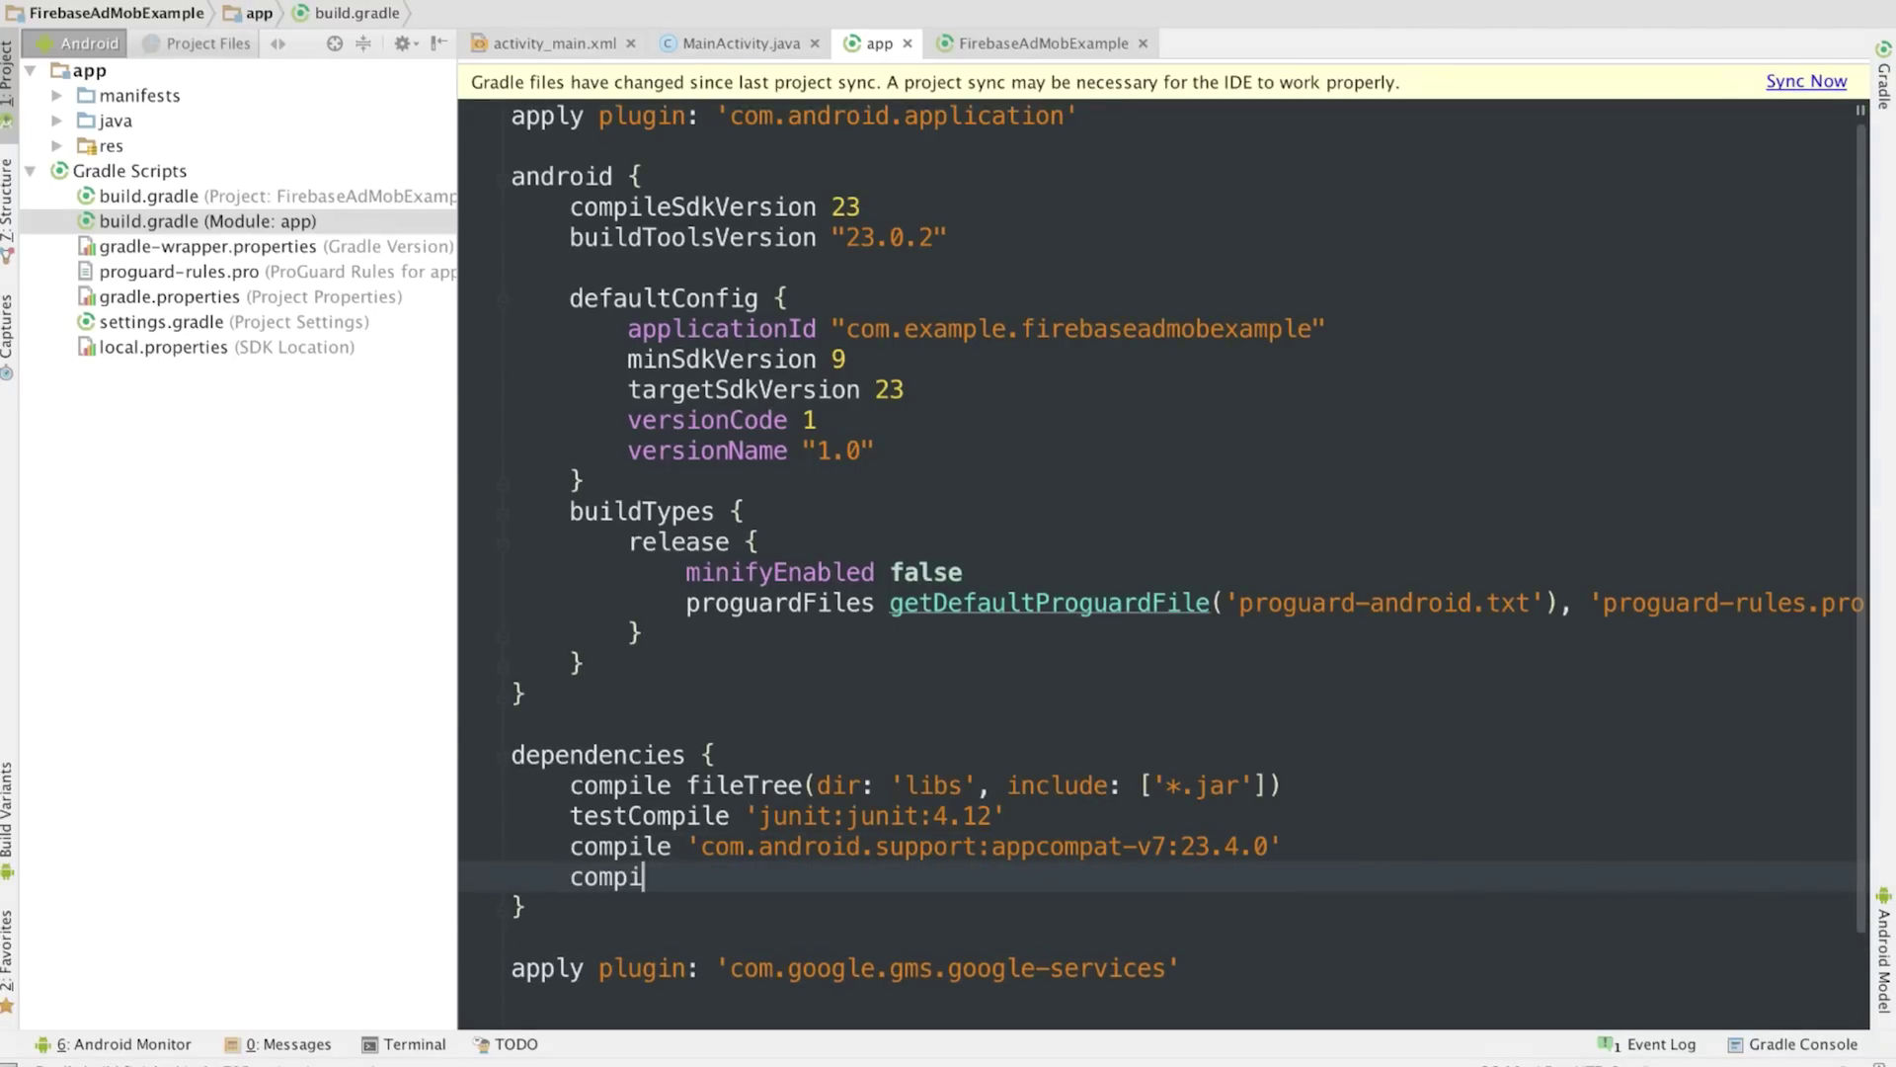
pyautogui.write("le 'com.google.firebase:fi")
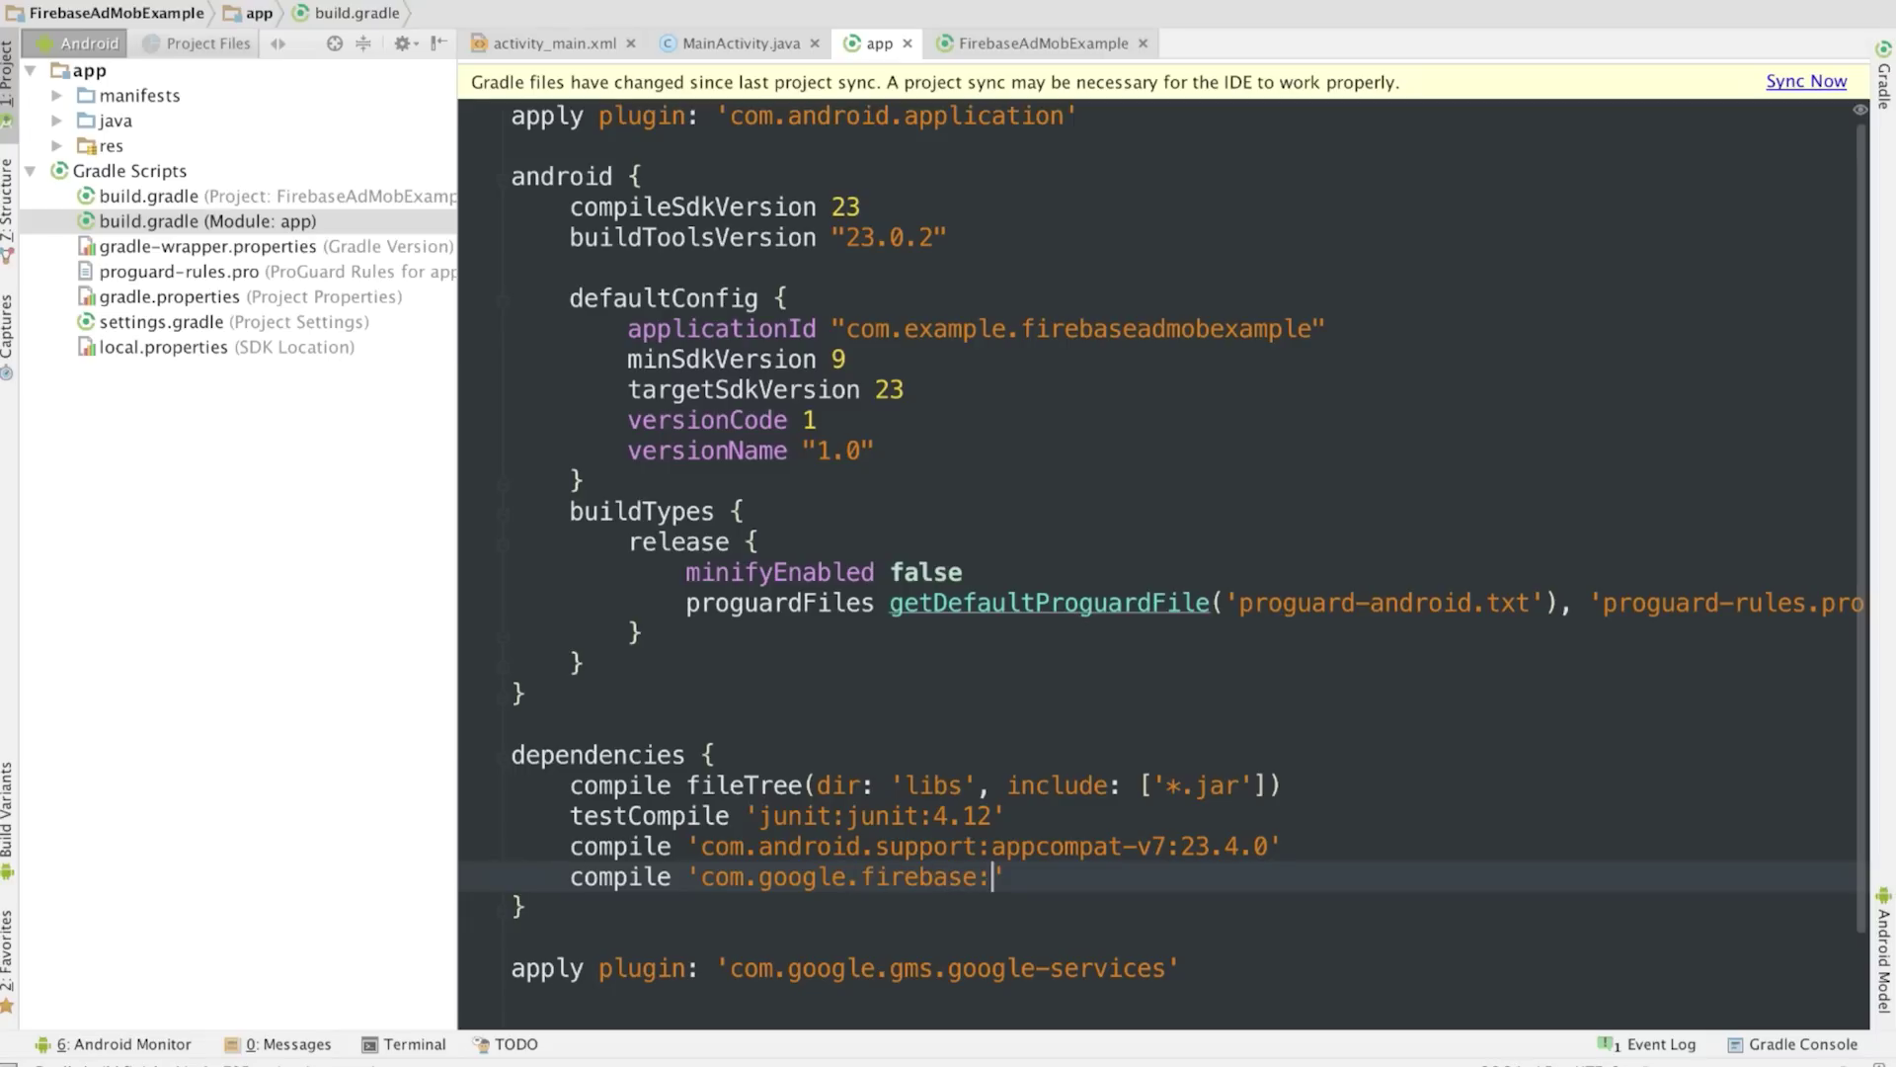
pyautogui.write('rebase-ads:9.')
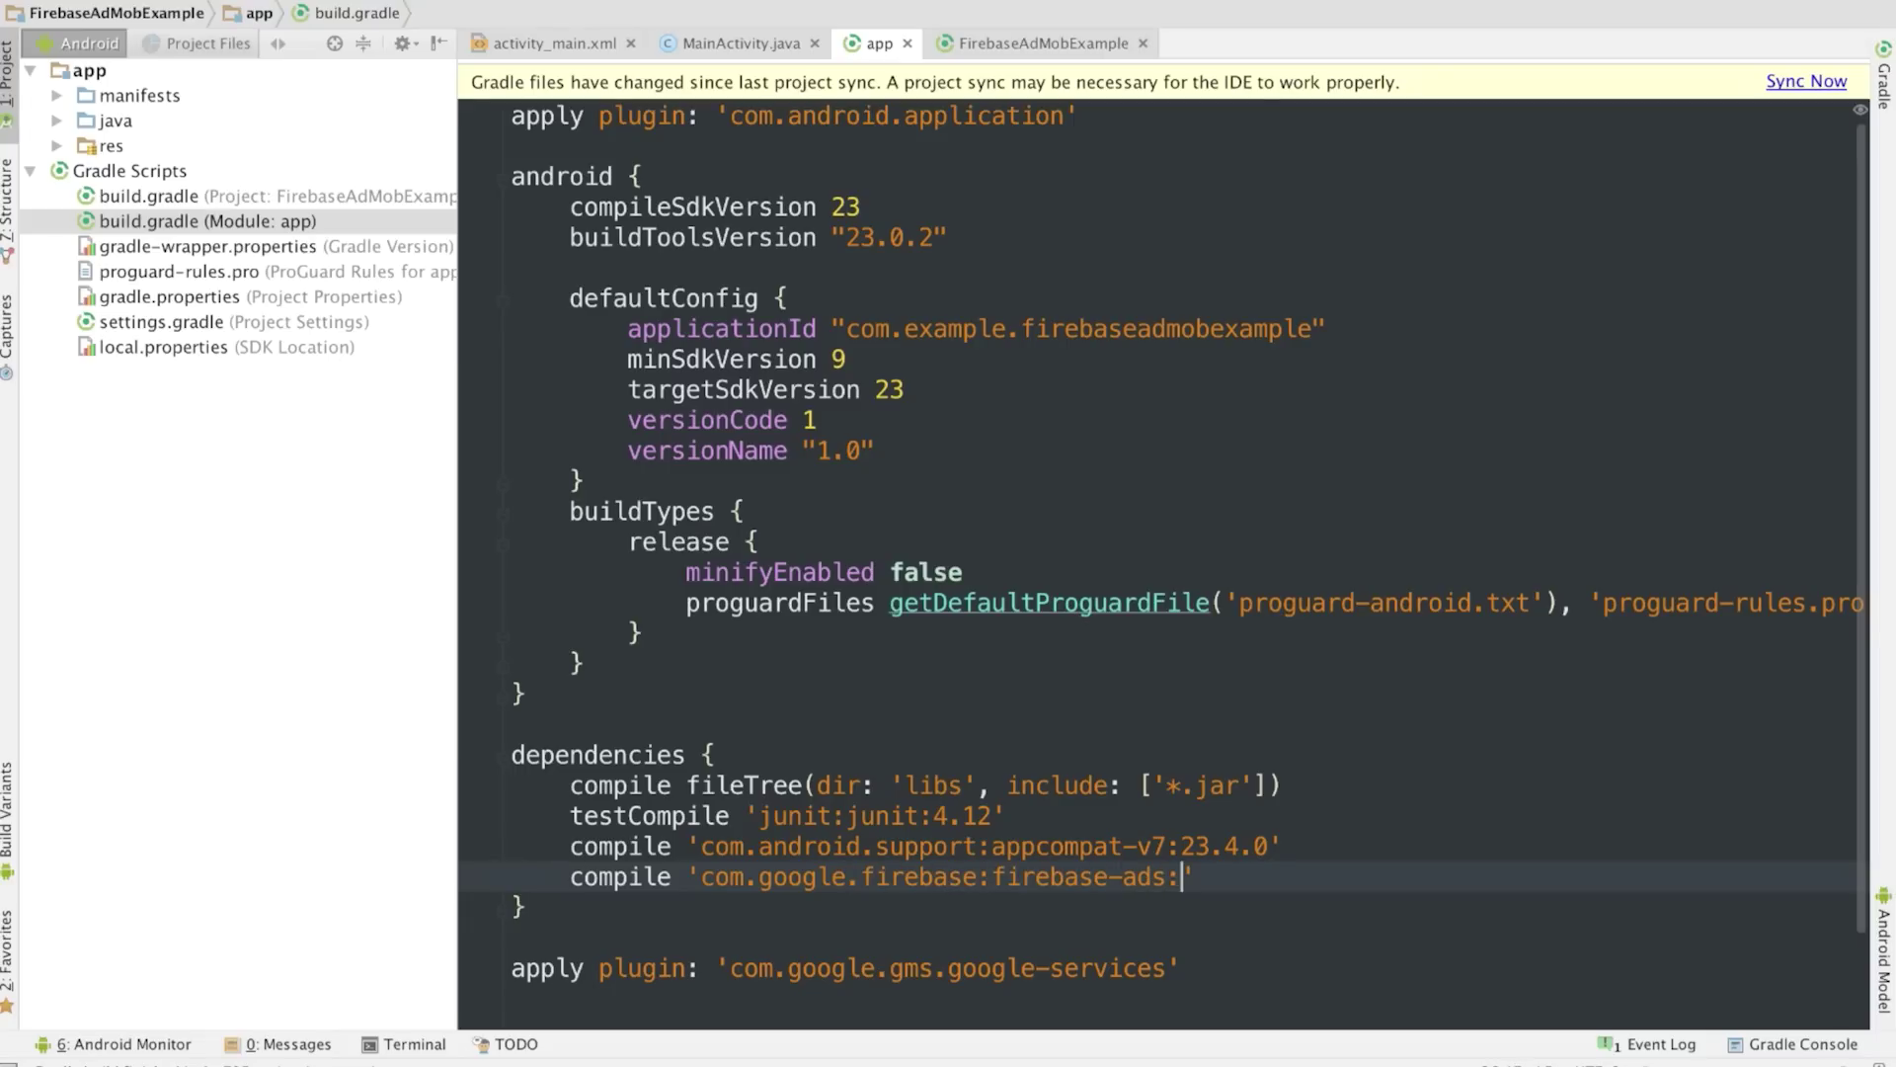
pyautogui.write('0.2')
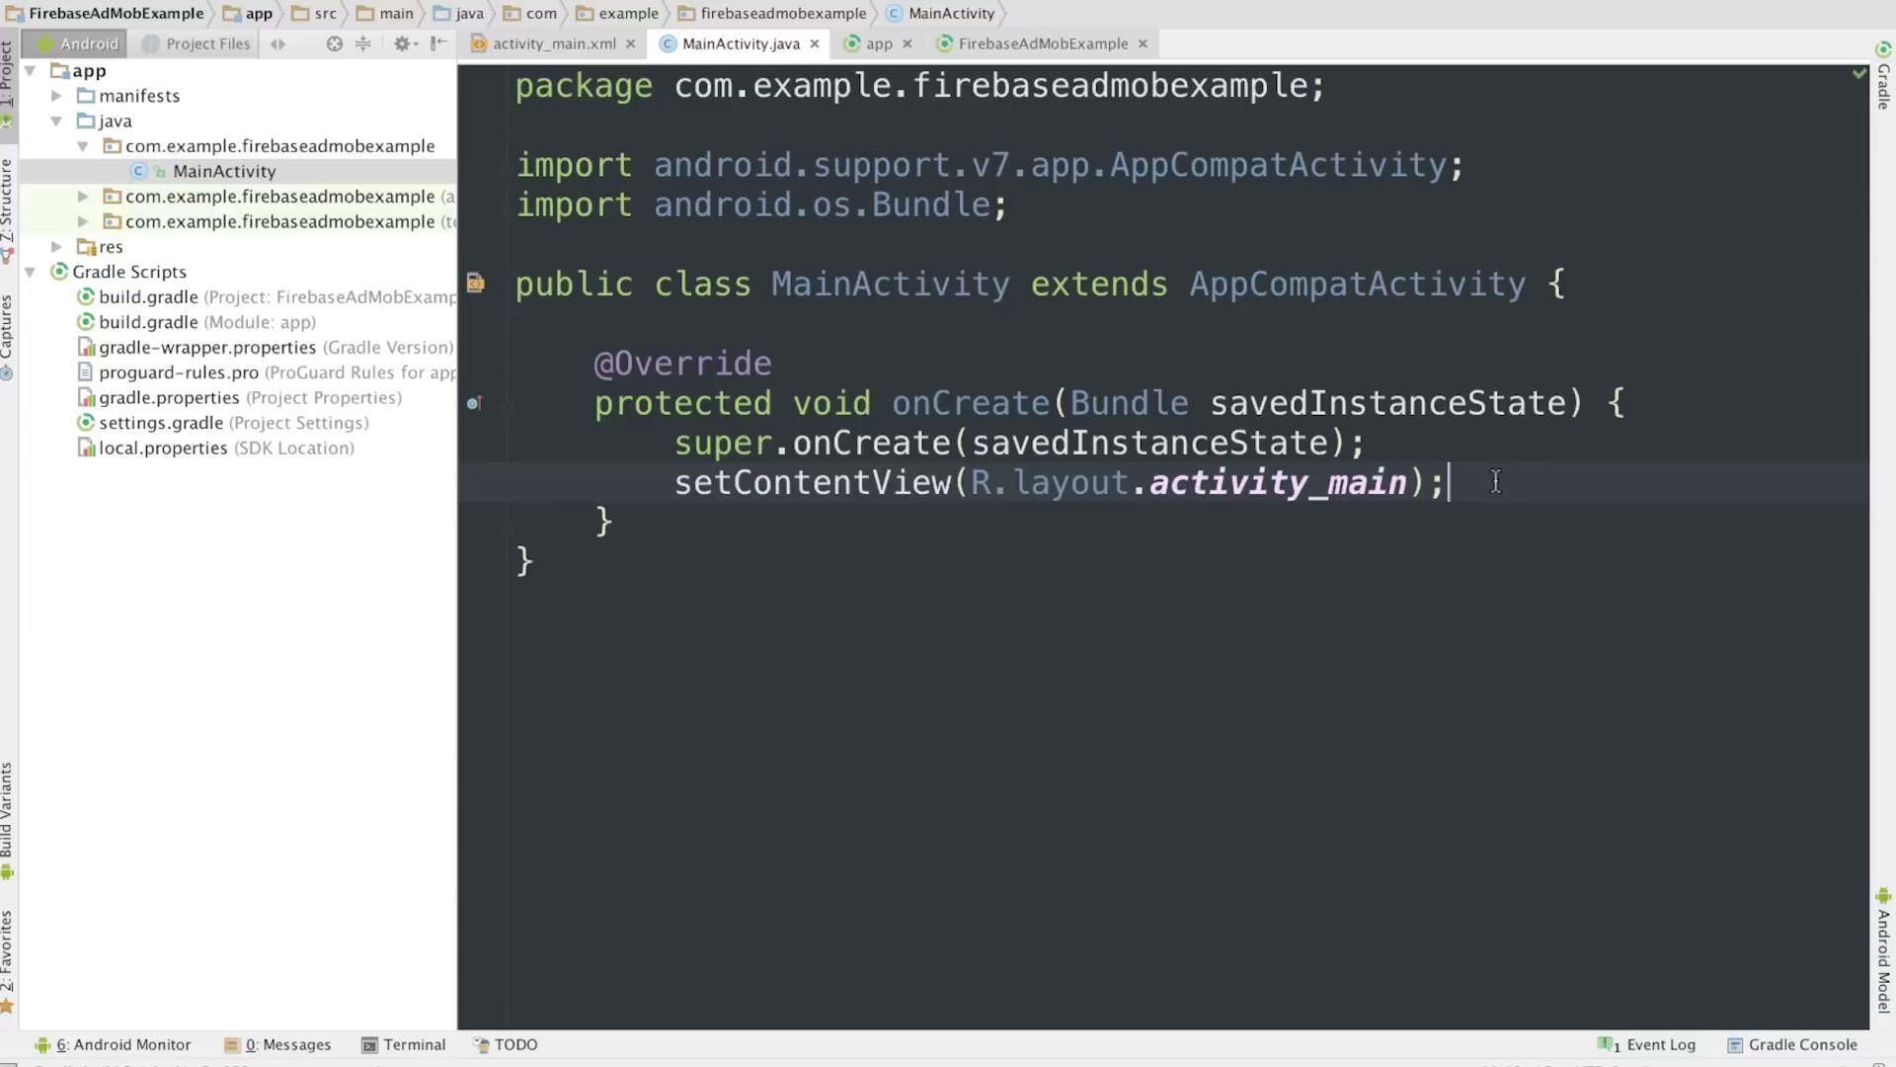
pyautogui.press('Return')
pyautogui.press('Return')
pyautogui.write('AdView')
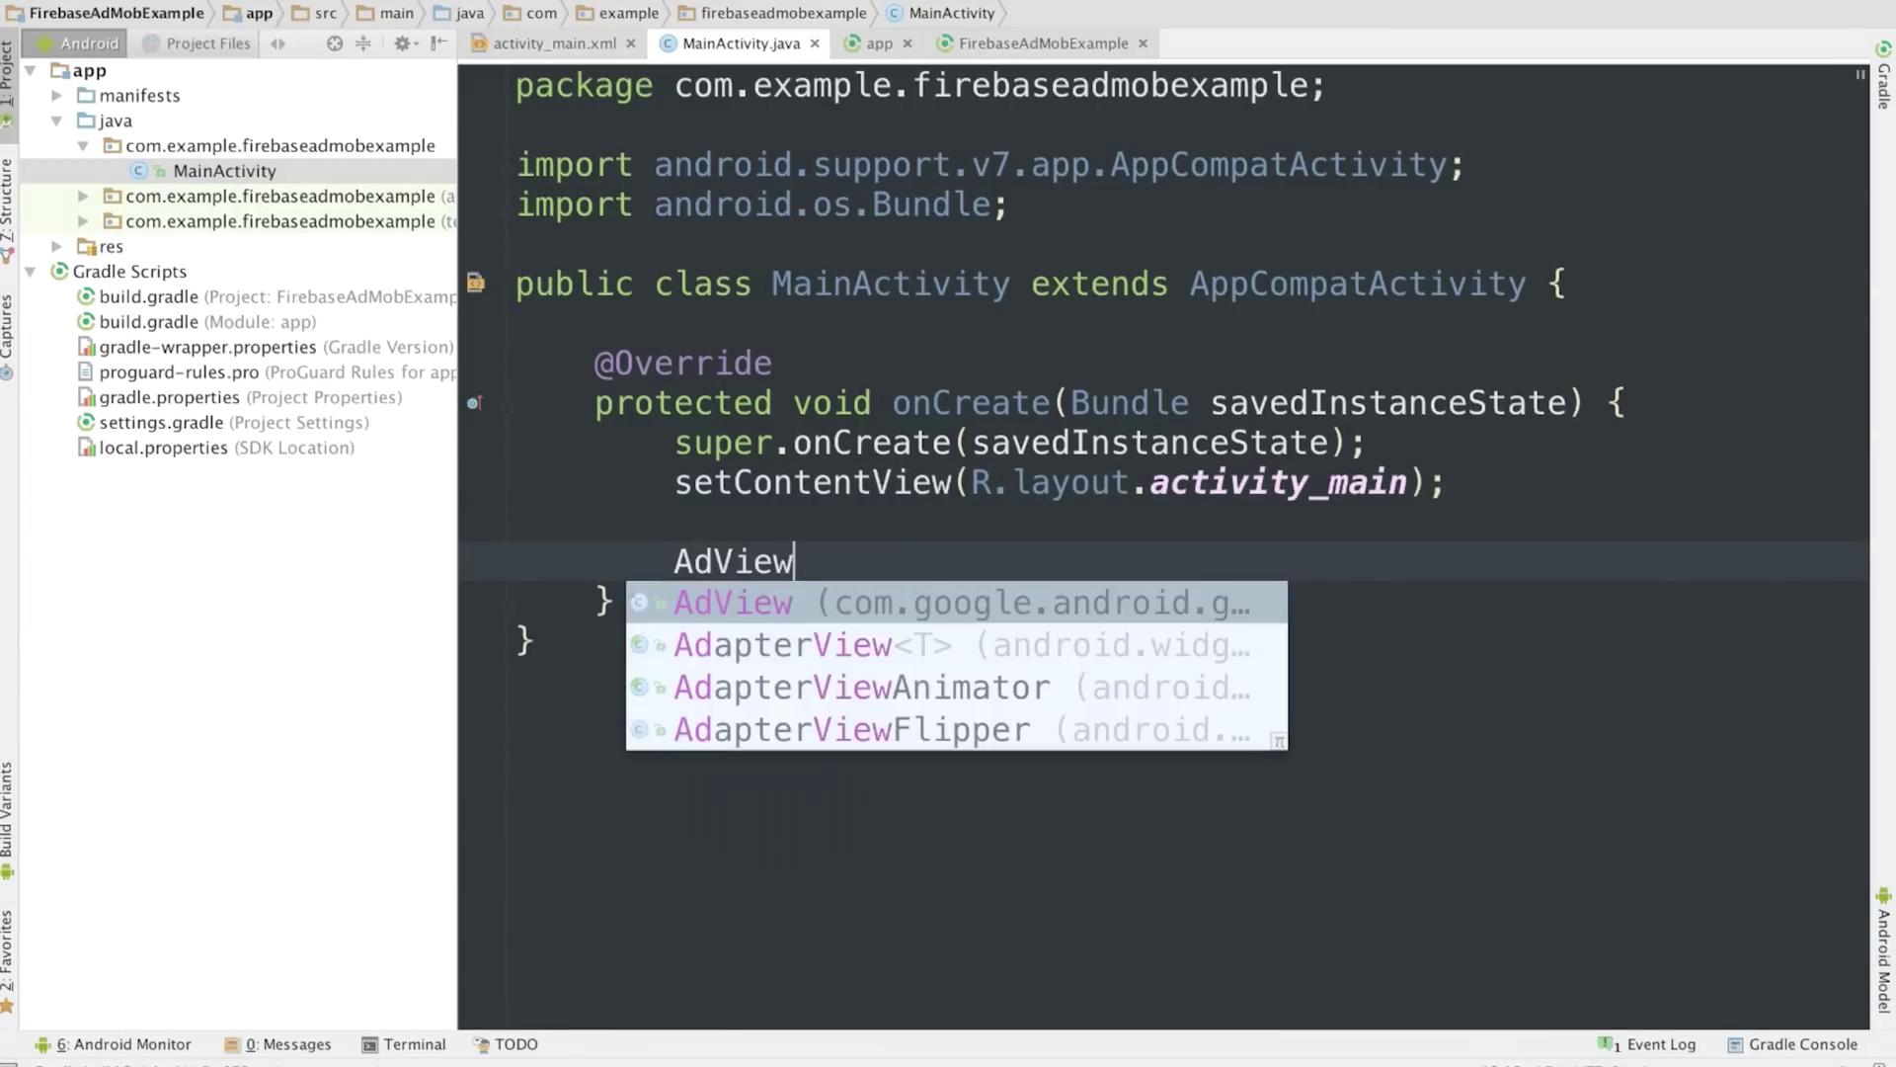
pyautogui.write(' myAdView = new AdView')
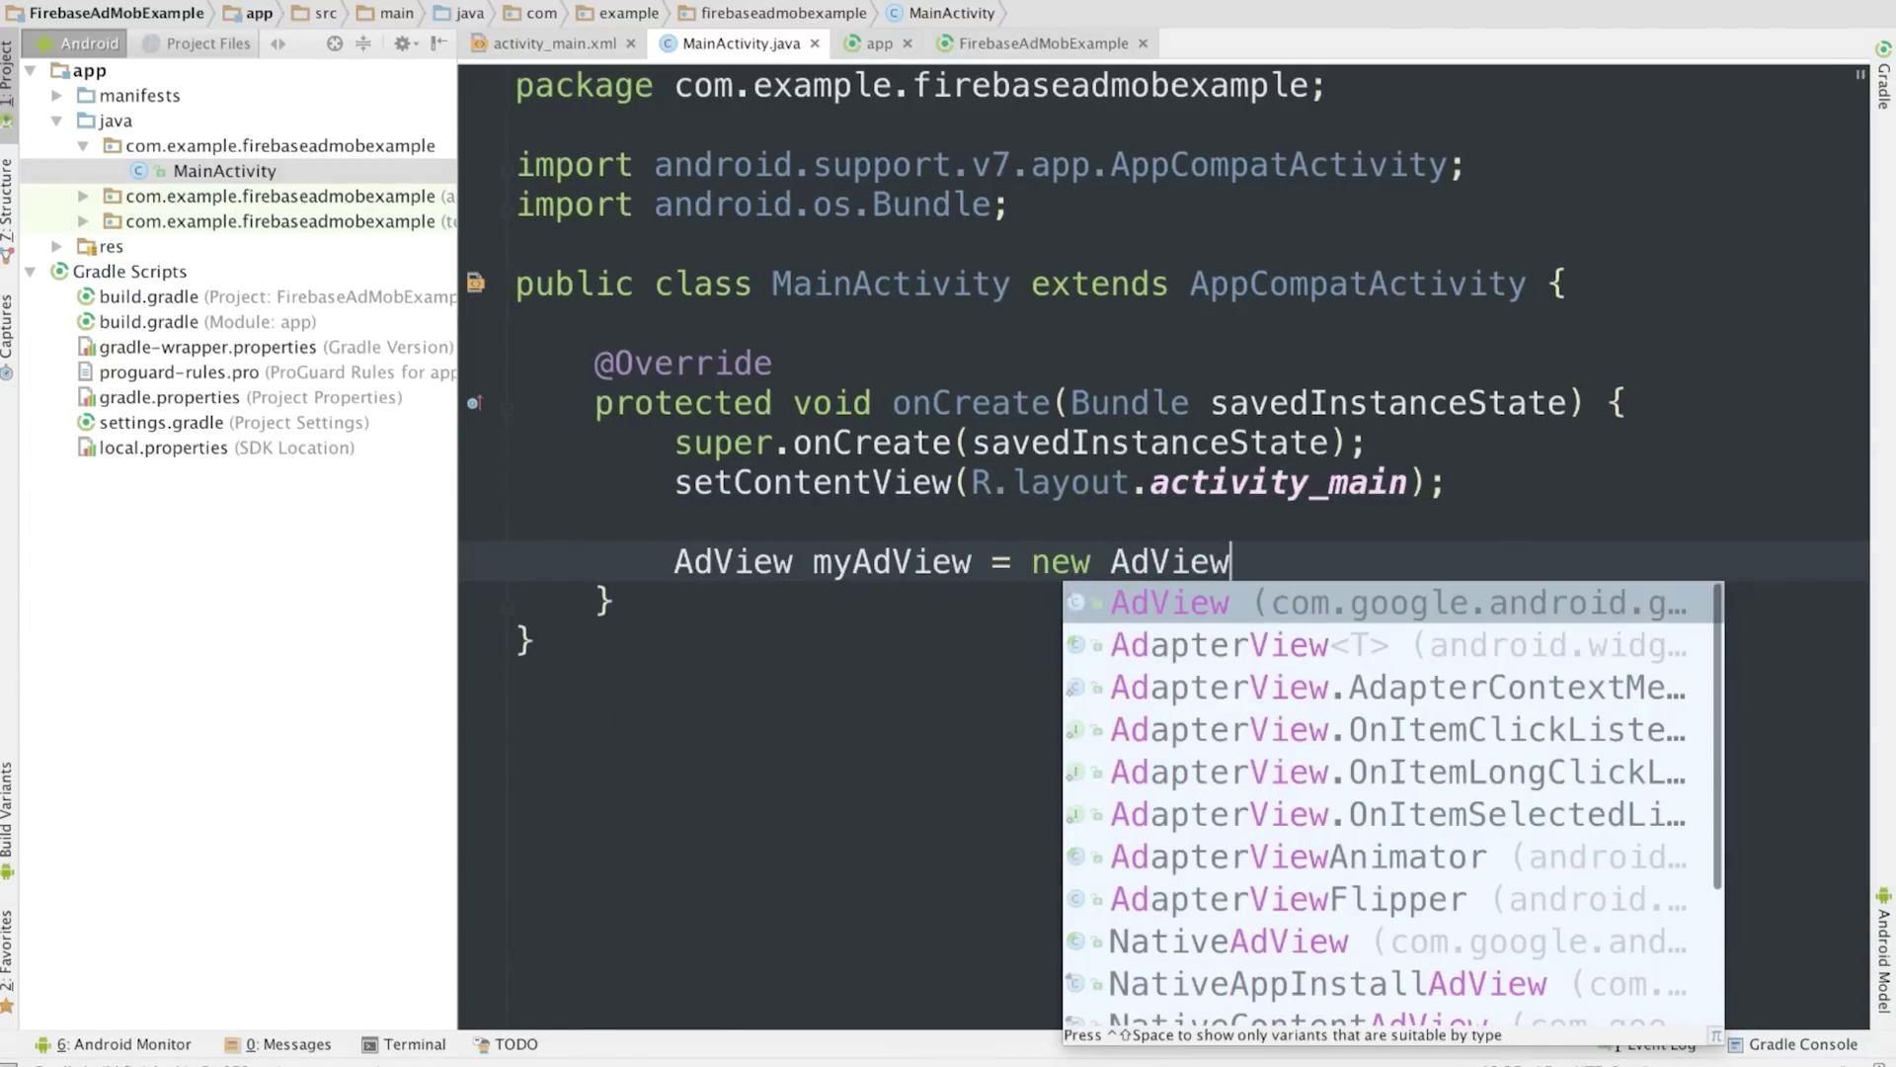
# Step: Finish the line as AdView myAdView = new AdView(this); with the AdView class imported
pyautogui.press('Return')
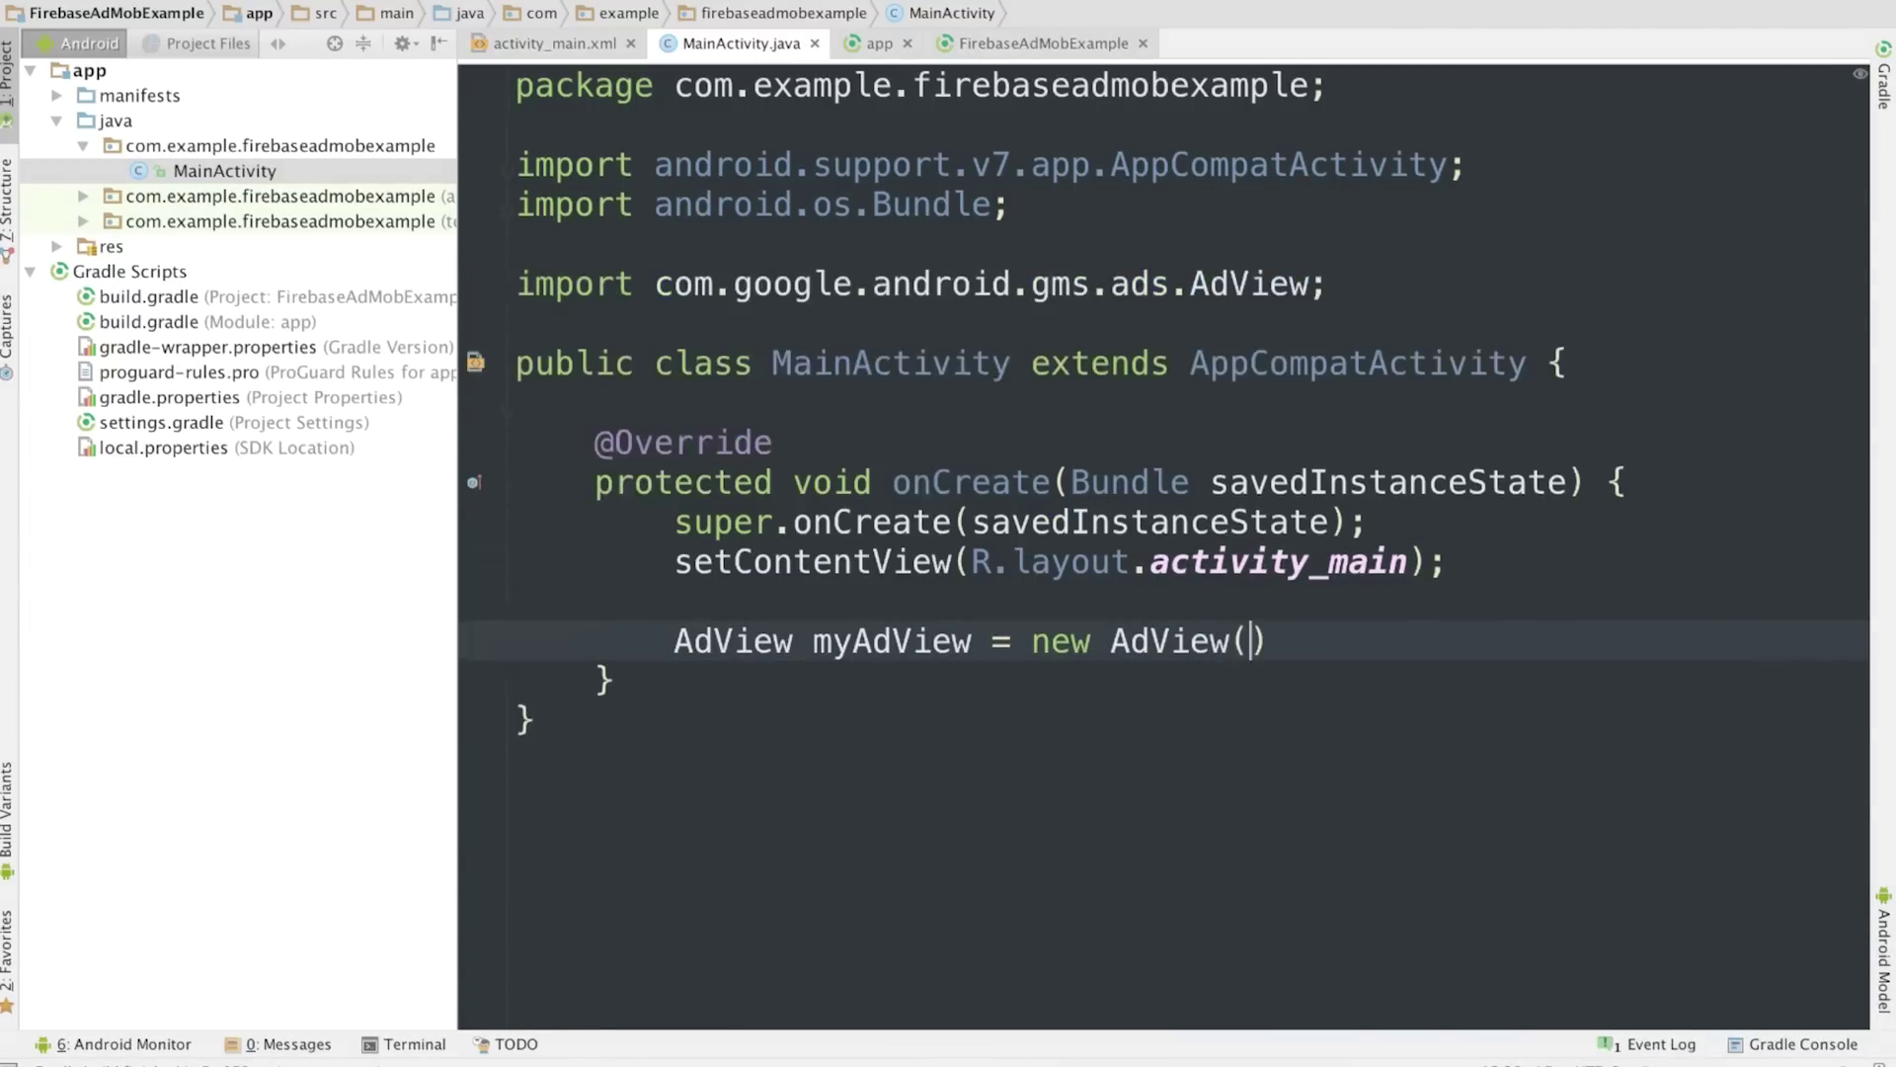
pyautogui.write('this);')
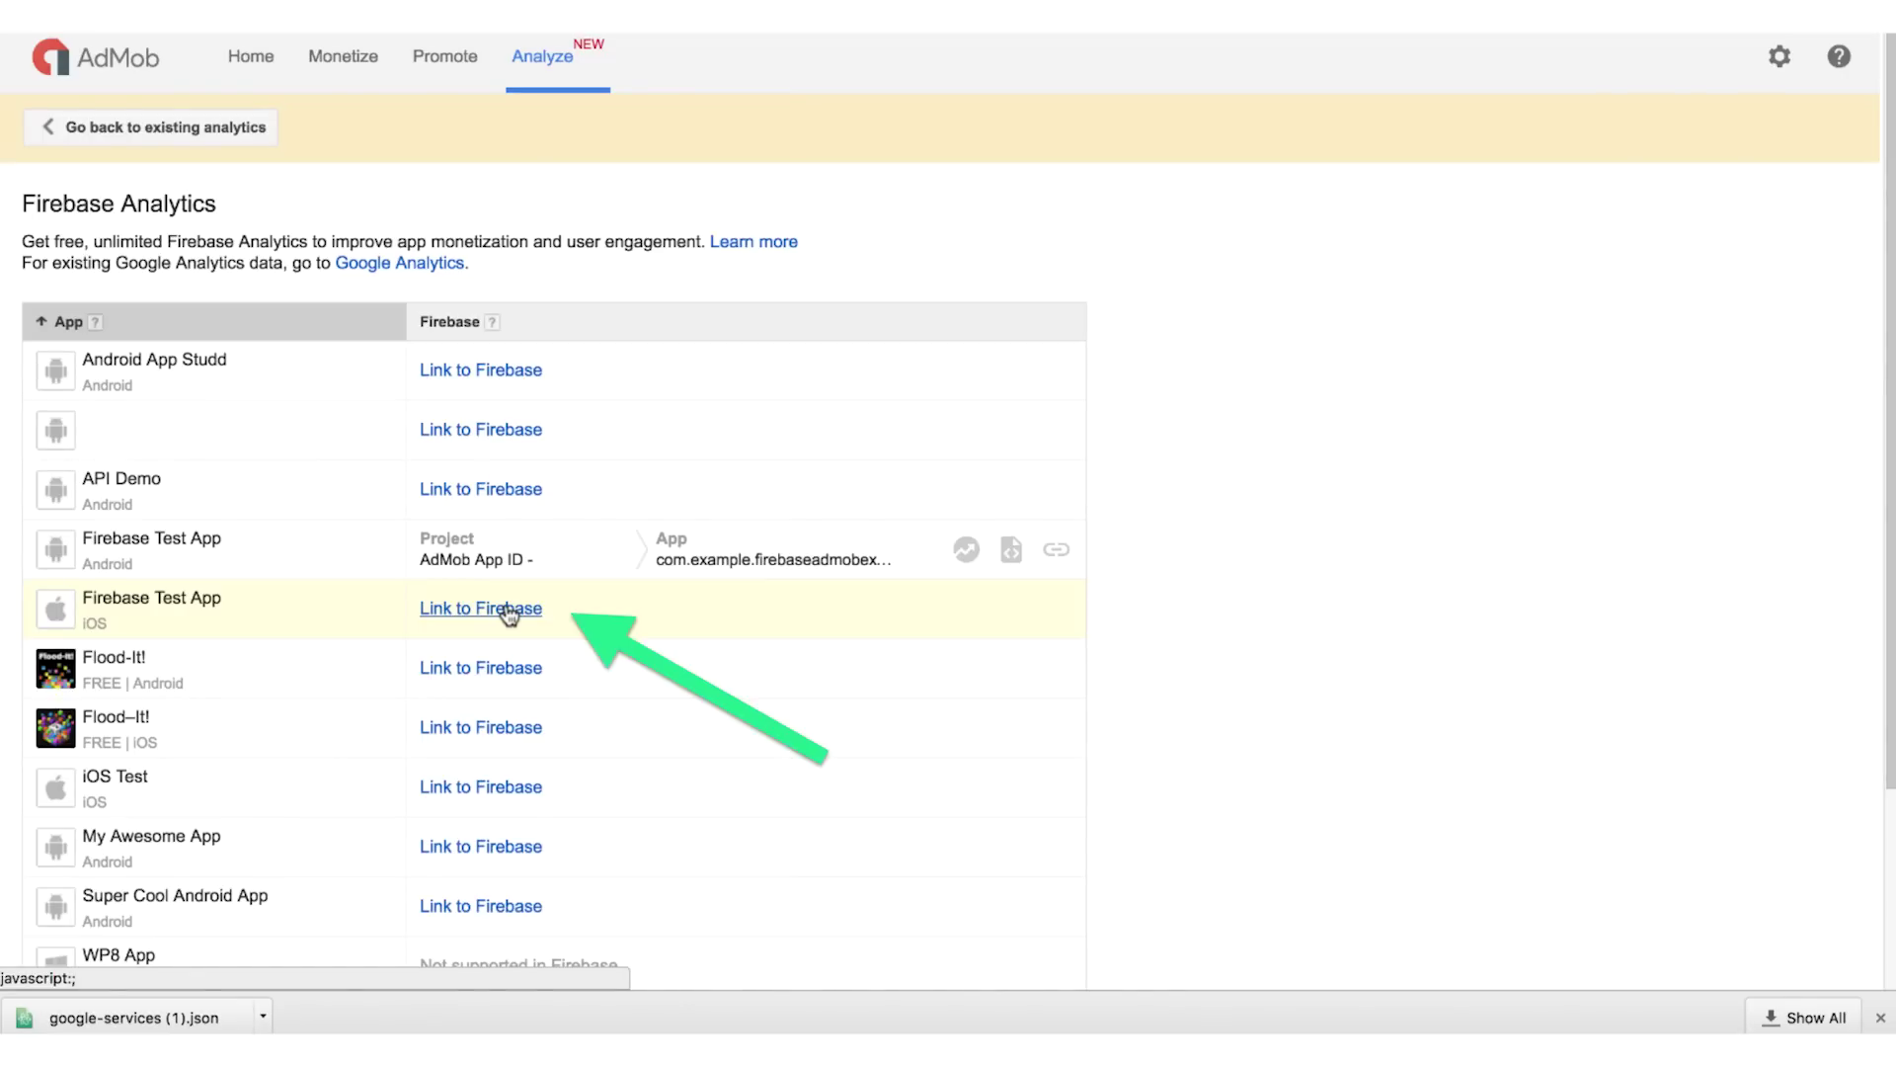
# Step: Start linking the iOS Firebase Test App and confirm bundle ID com.example.firebaseadmobexample
pyautogui.click(508, 608)
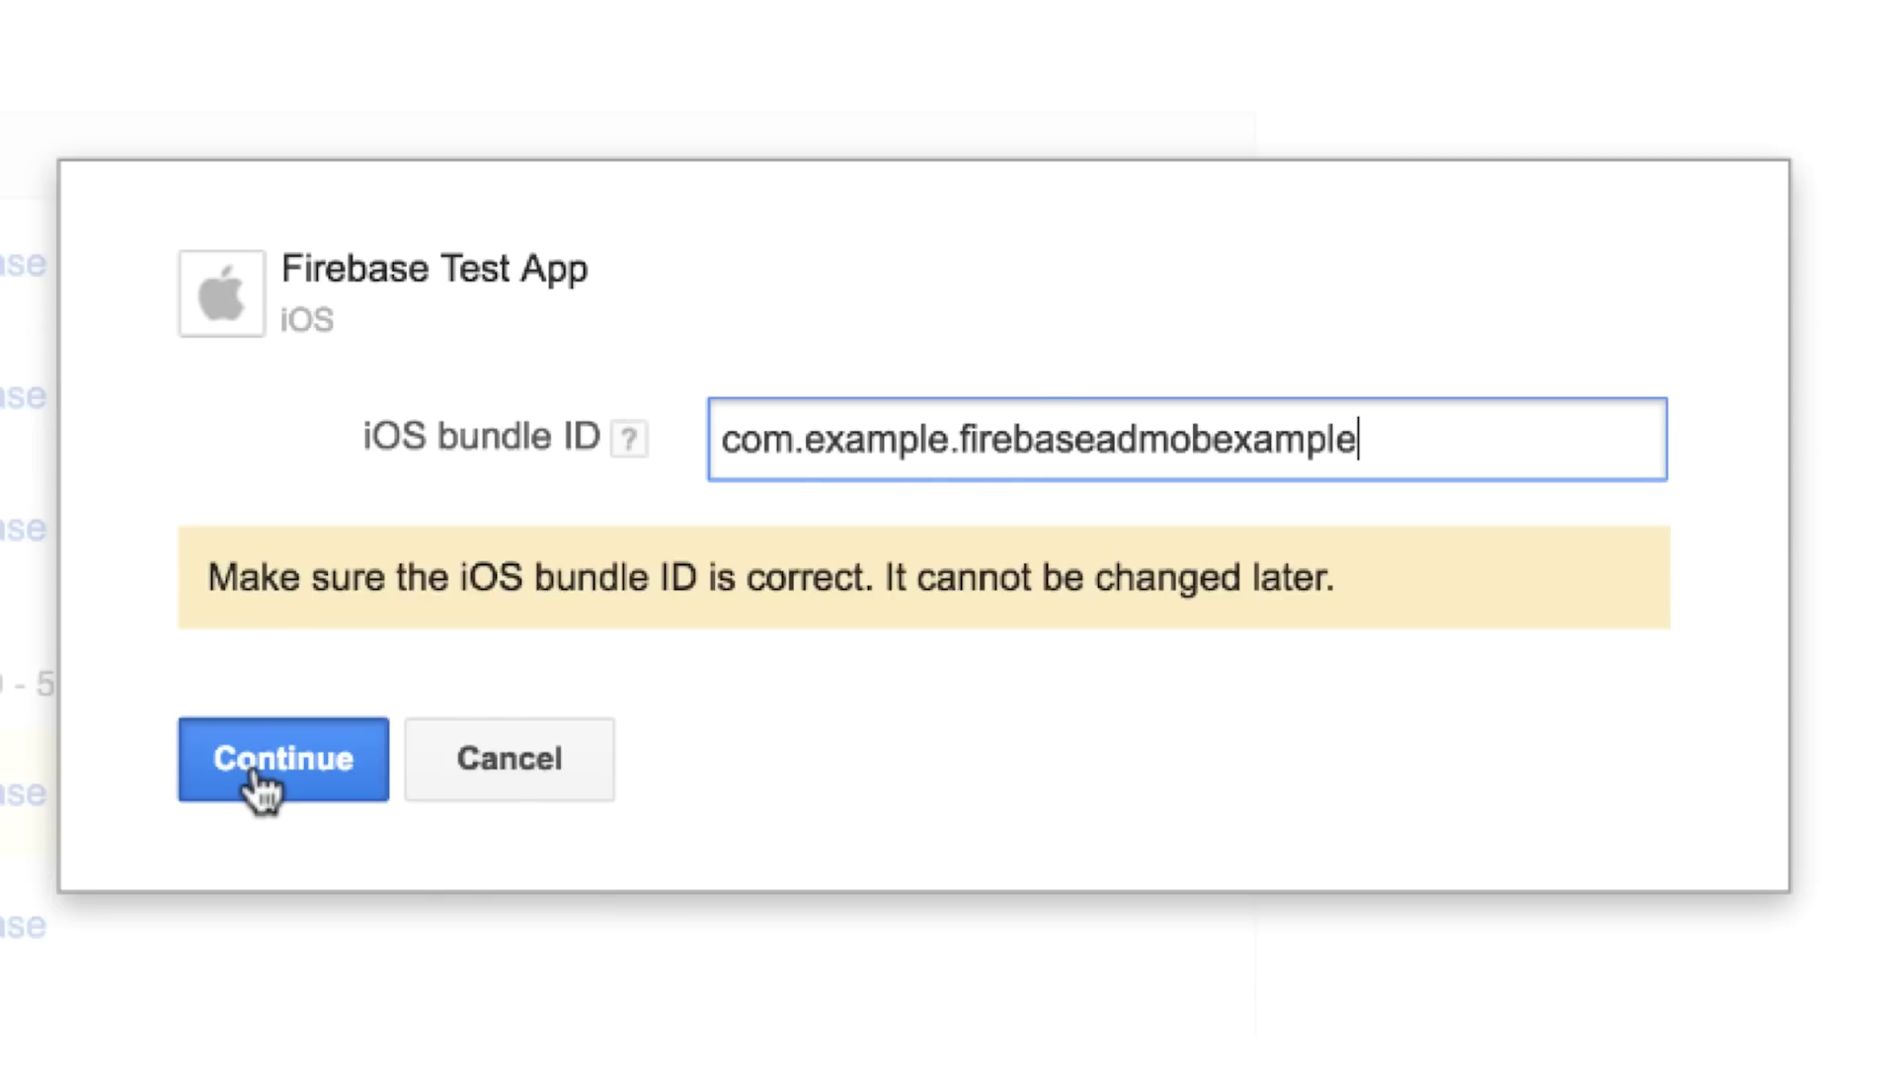
pyautogui.click(259, 760)
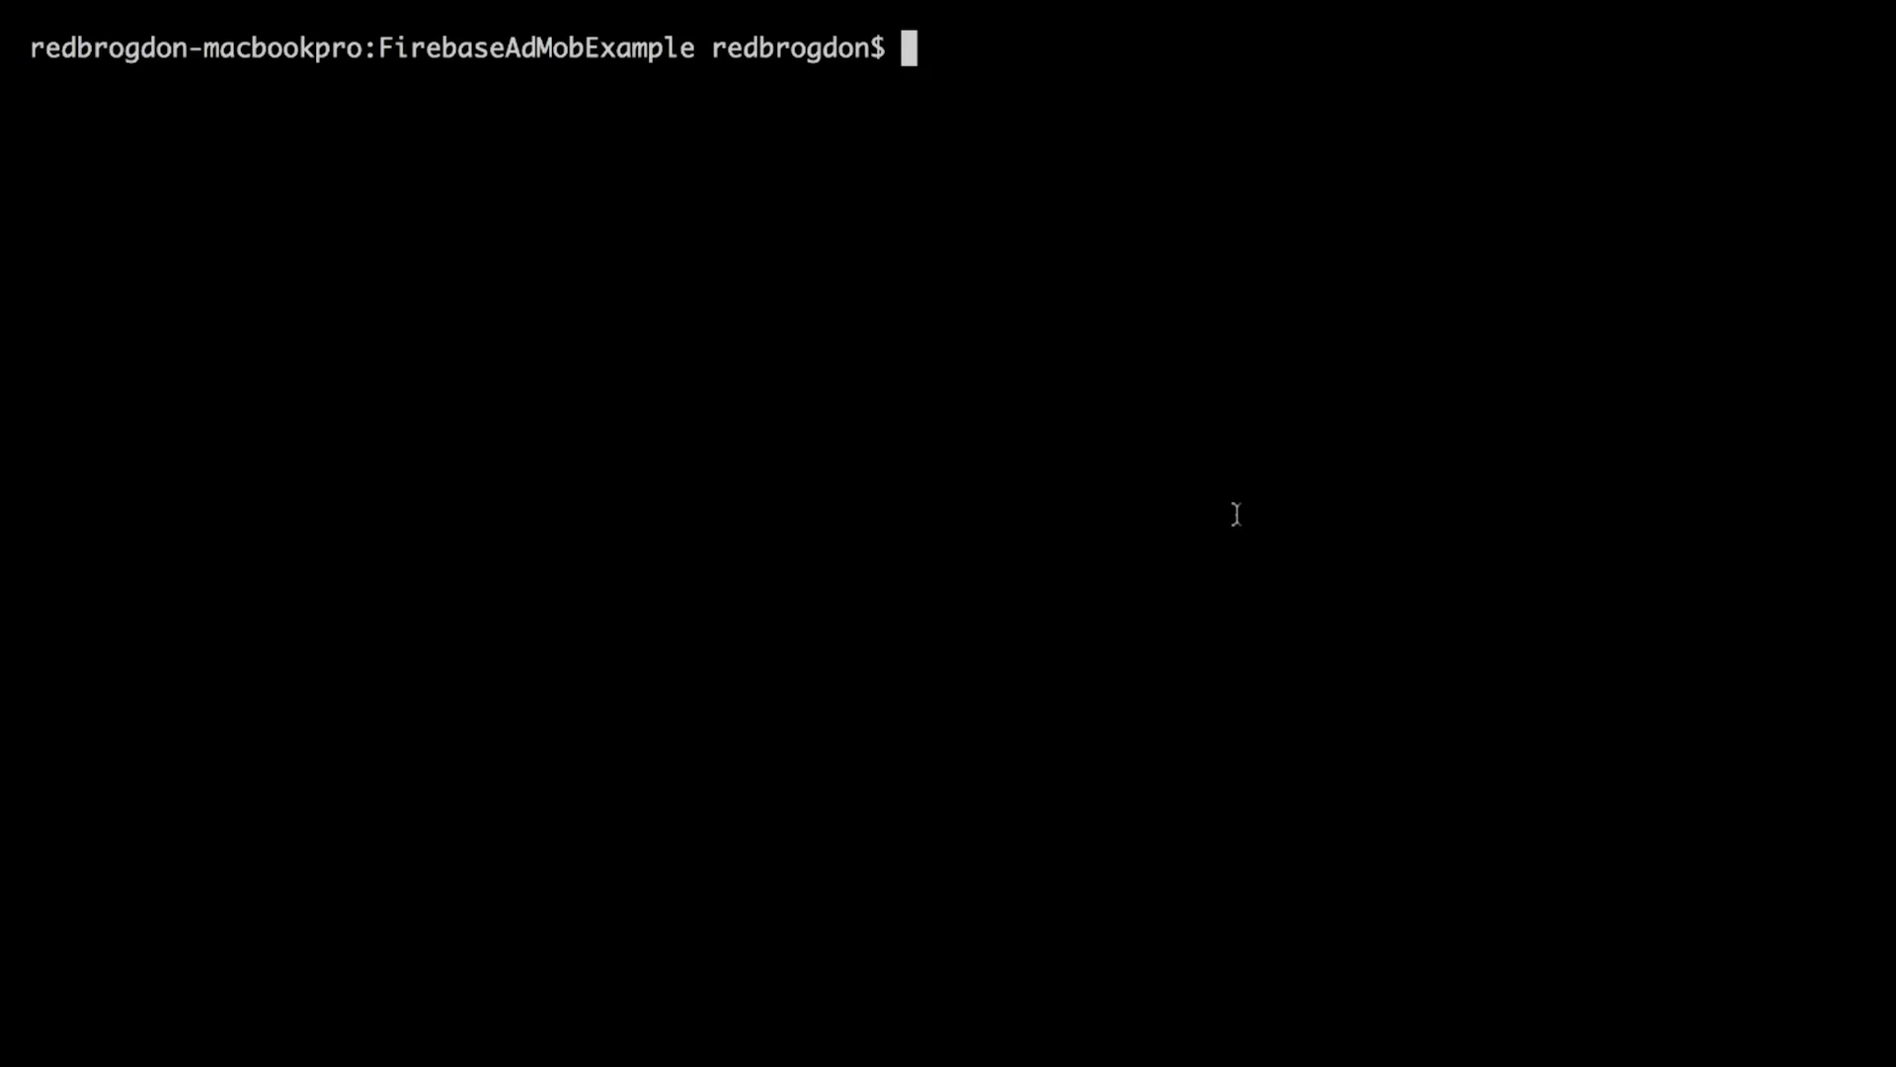
# Step: Generate a Podfile in the project folder with pod init and verify it exists
pyautogui.write('ls')
pyautogui.press('Return')
pyautogui.write('pod init')
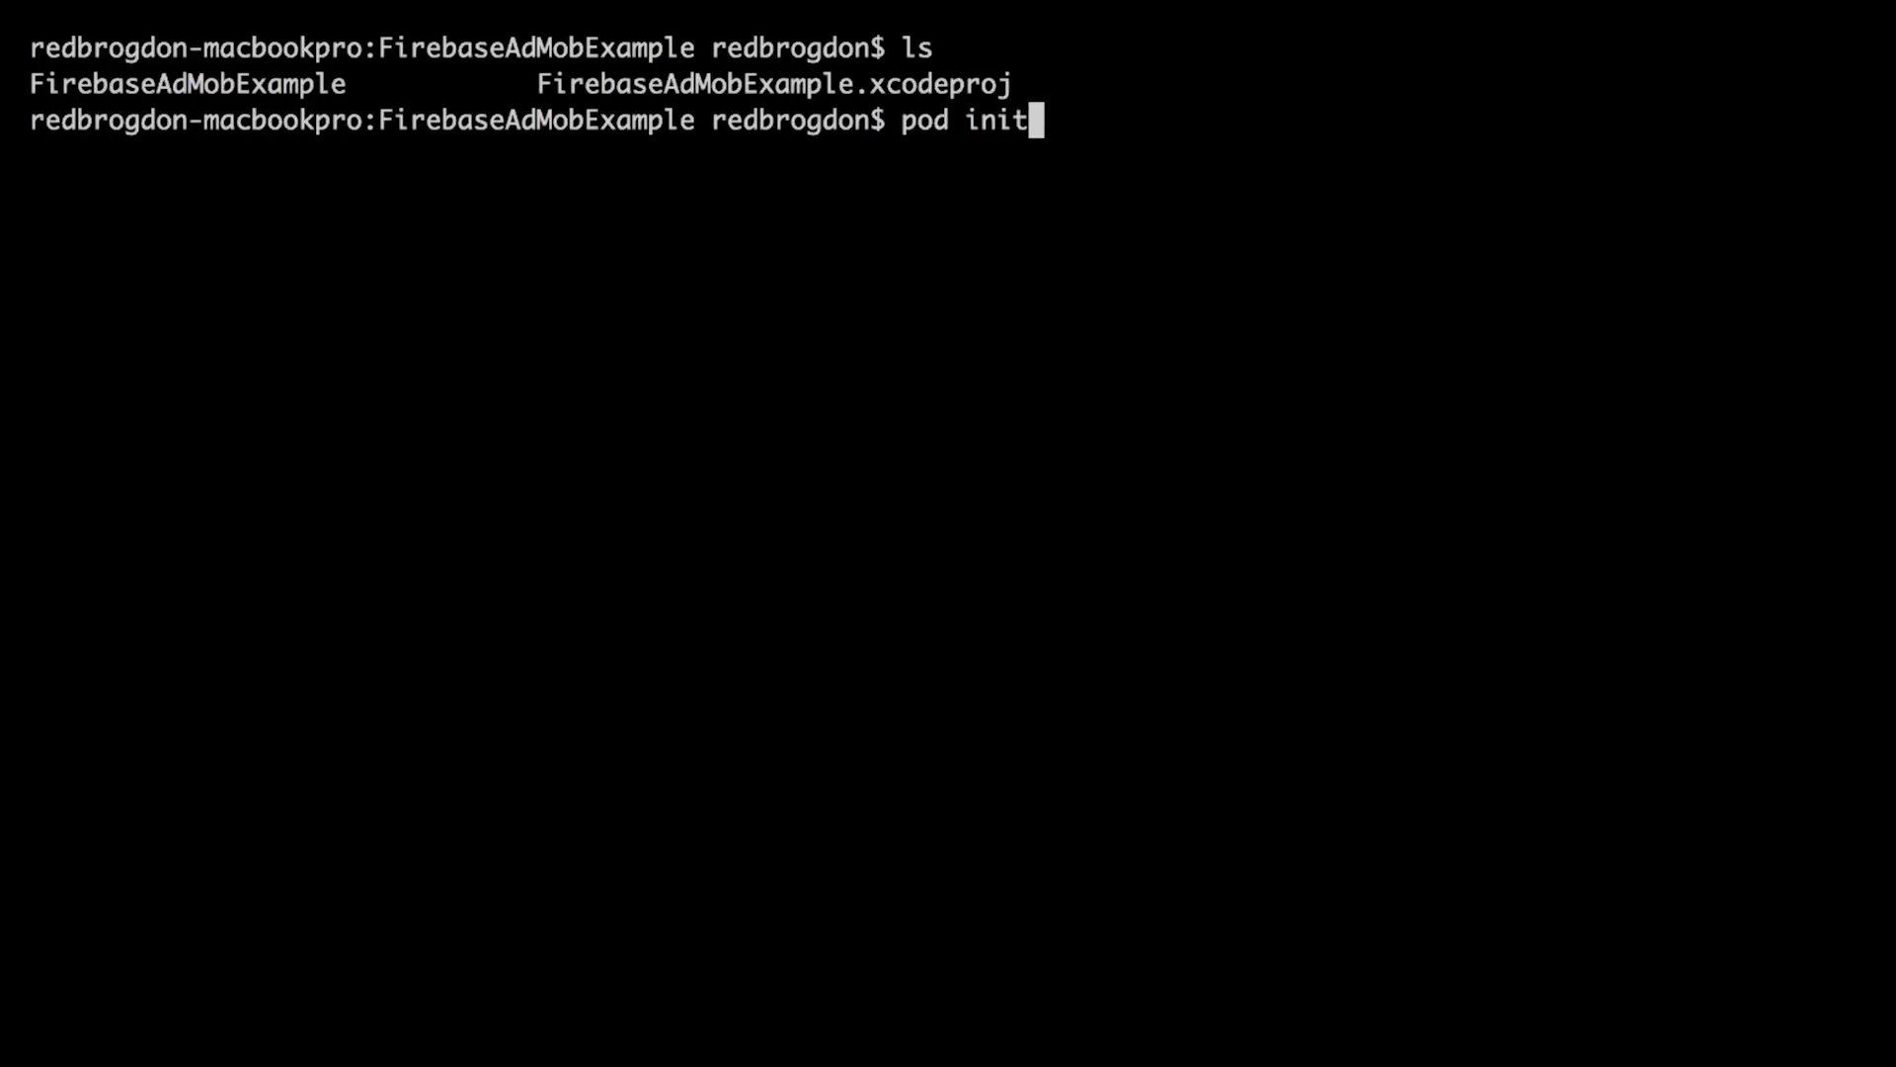
pyautogui.press('Return')
pyautogui.write('ls')
pyautogui.press('Return')
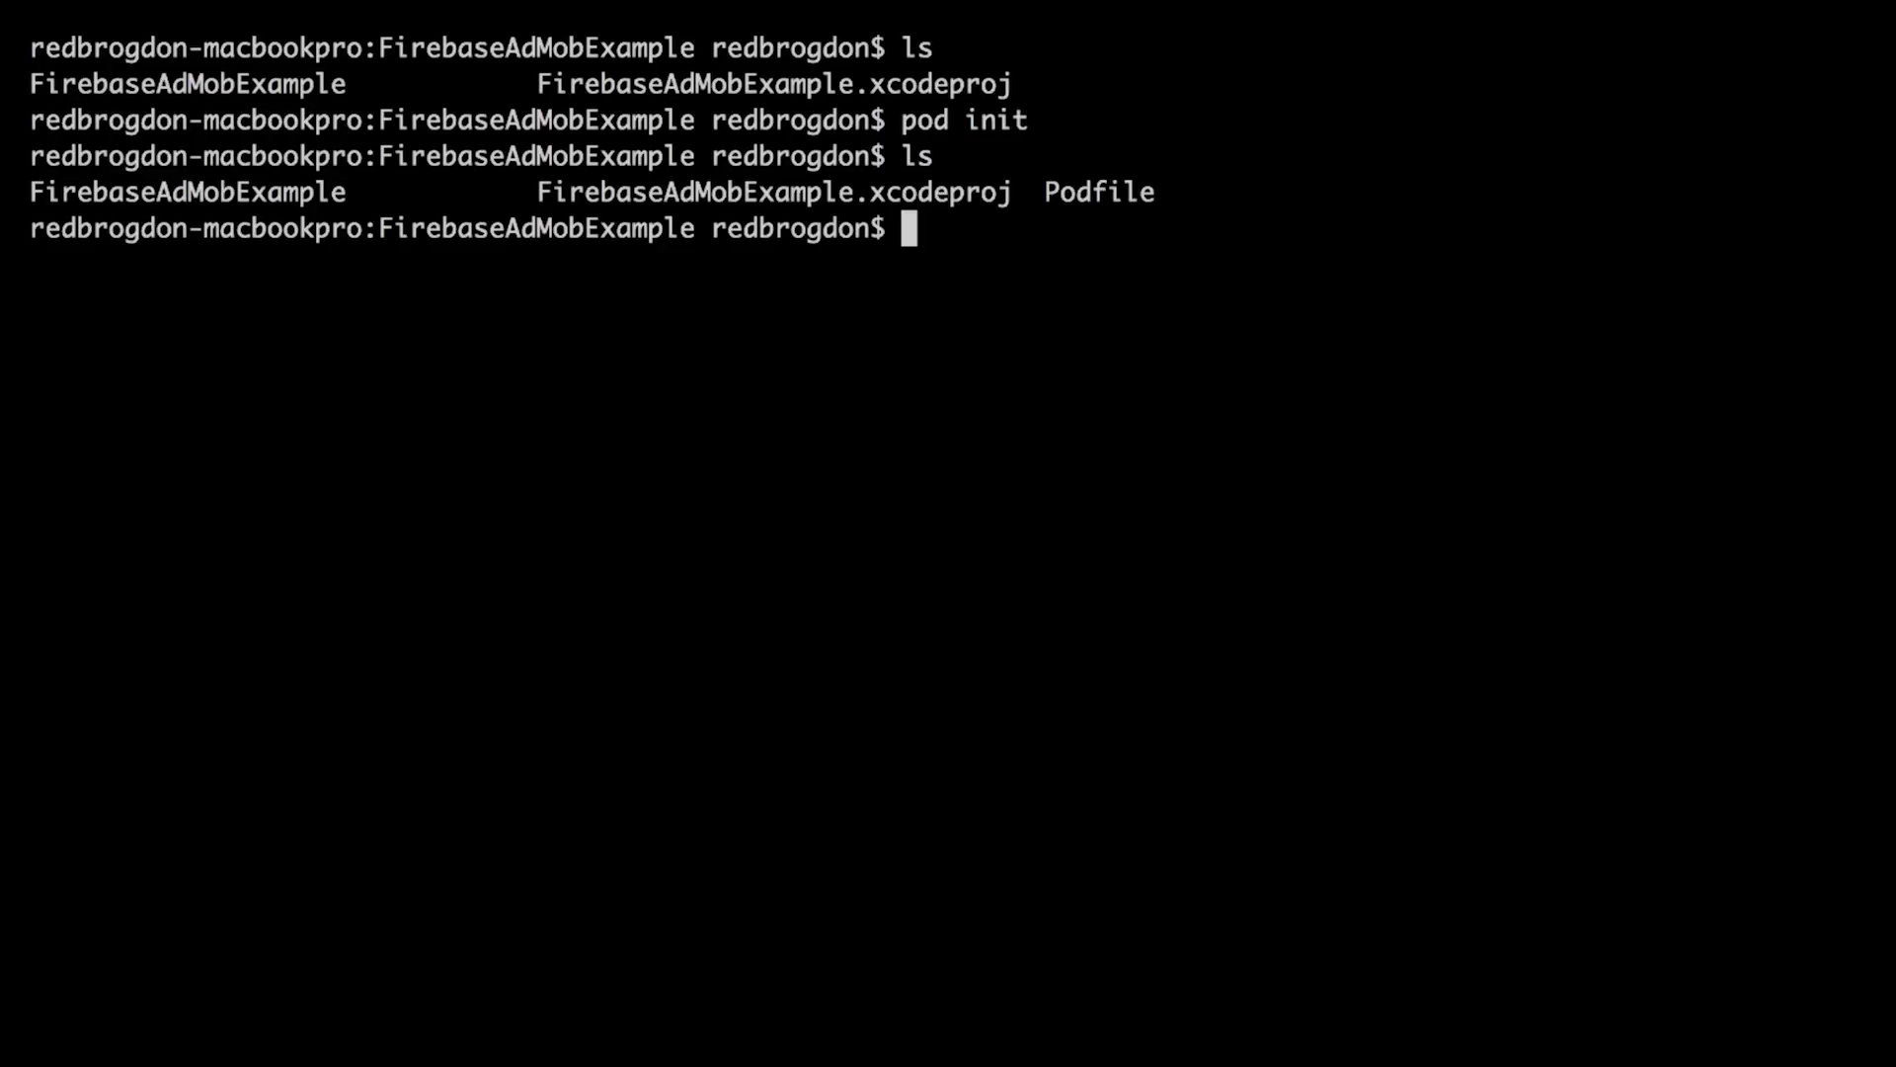
# Step: Add pod 'Firebase' and pod 'Firebase/AdMob' to the Podfile in vim
pyautogui.write('vim Podfile')
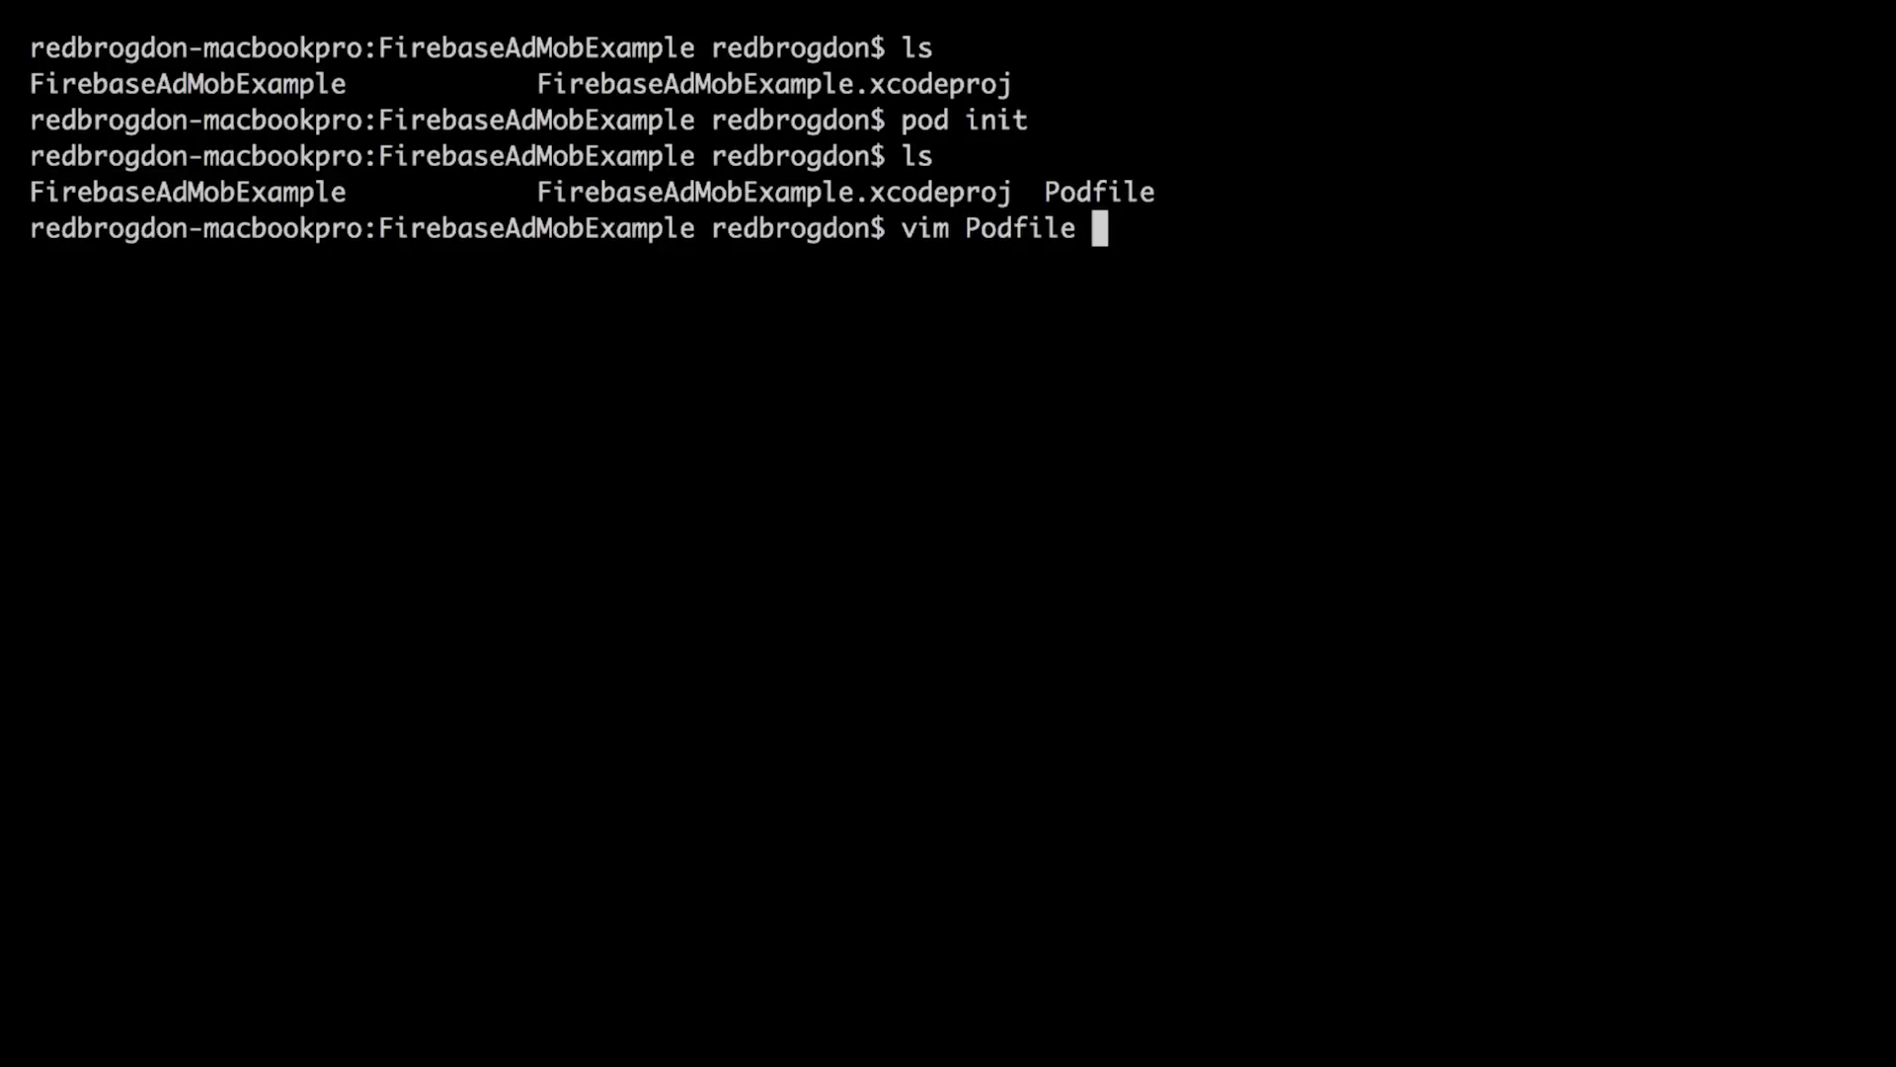
pyautogui.press('Return')
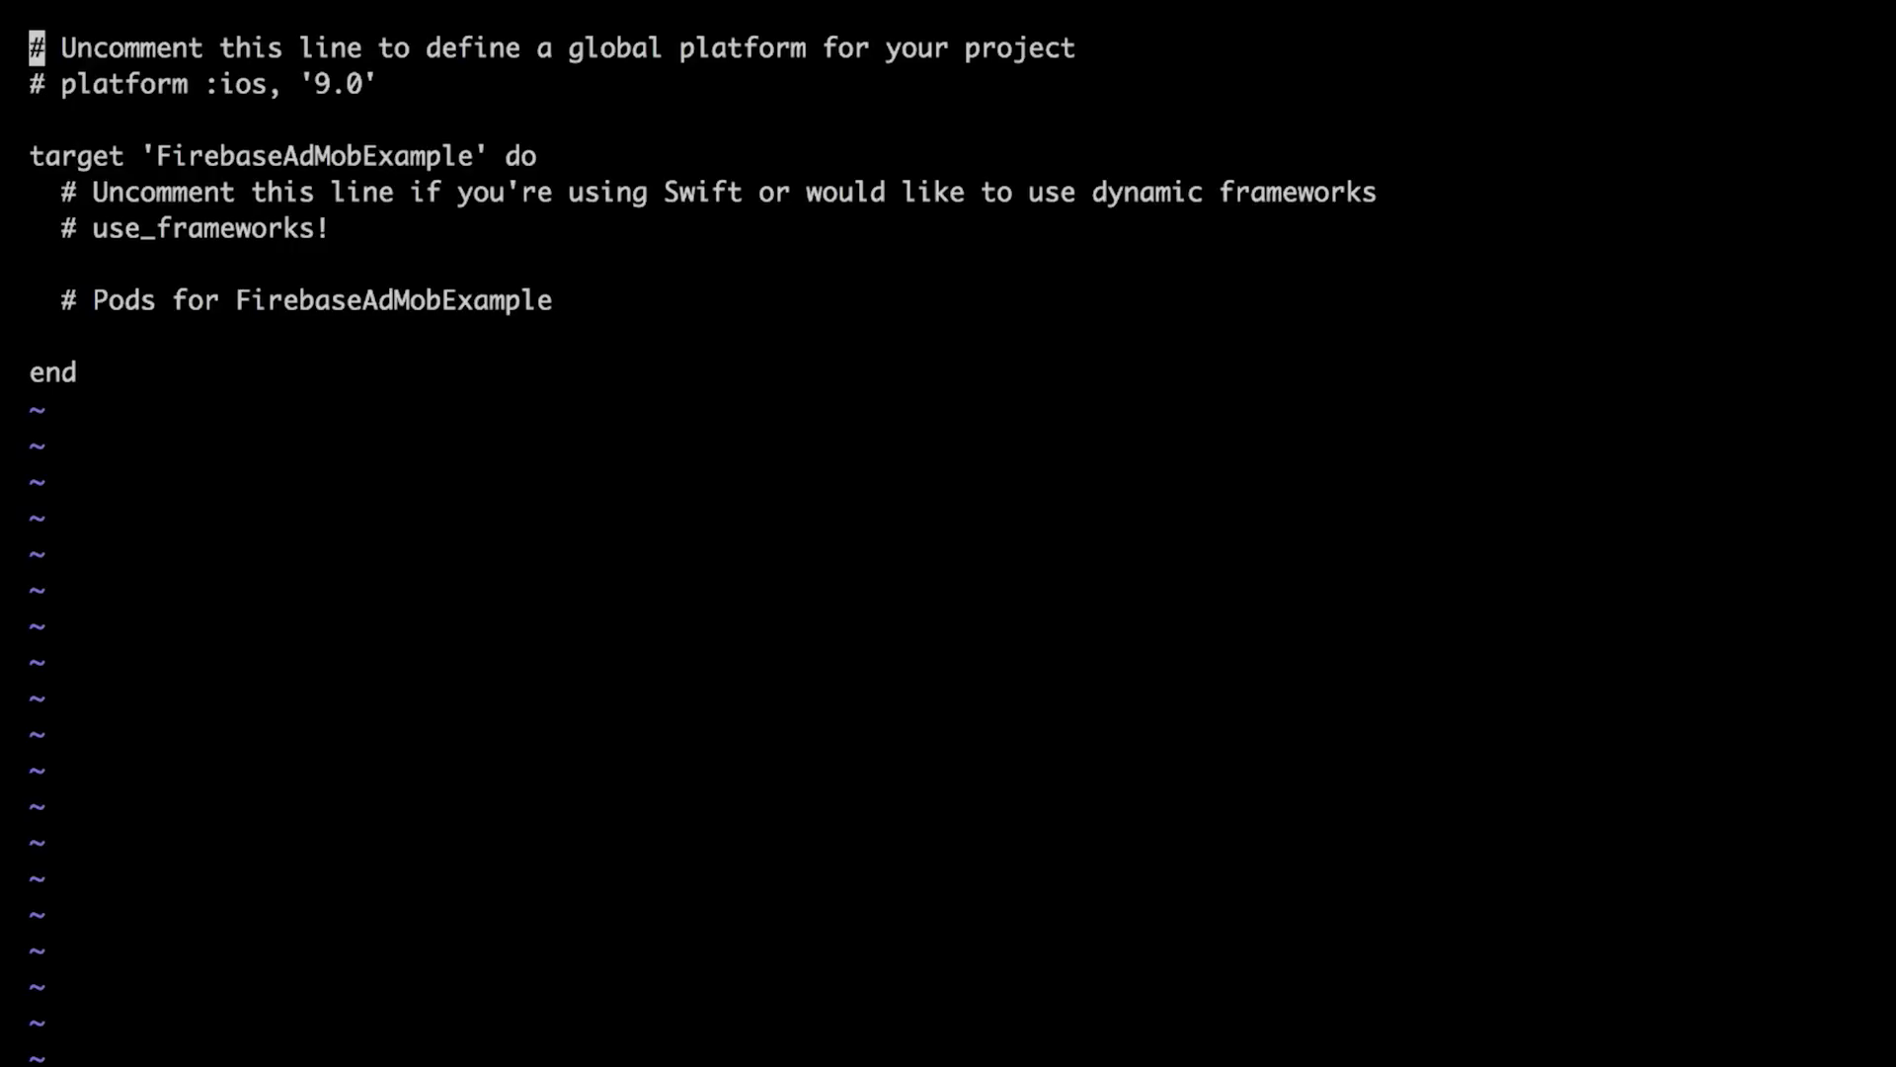
pyautogui.click(69, 336)
pyautogui.write("pod 'Firebase'")
pyautogui.press('Return')
pyautogui.write("pod 'Firebase/AdMob'")
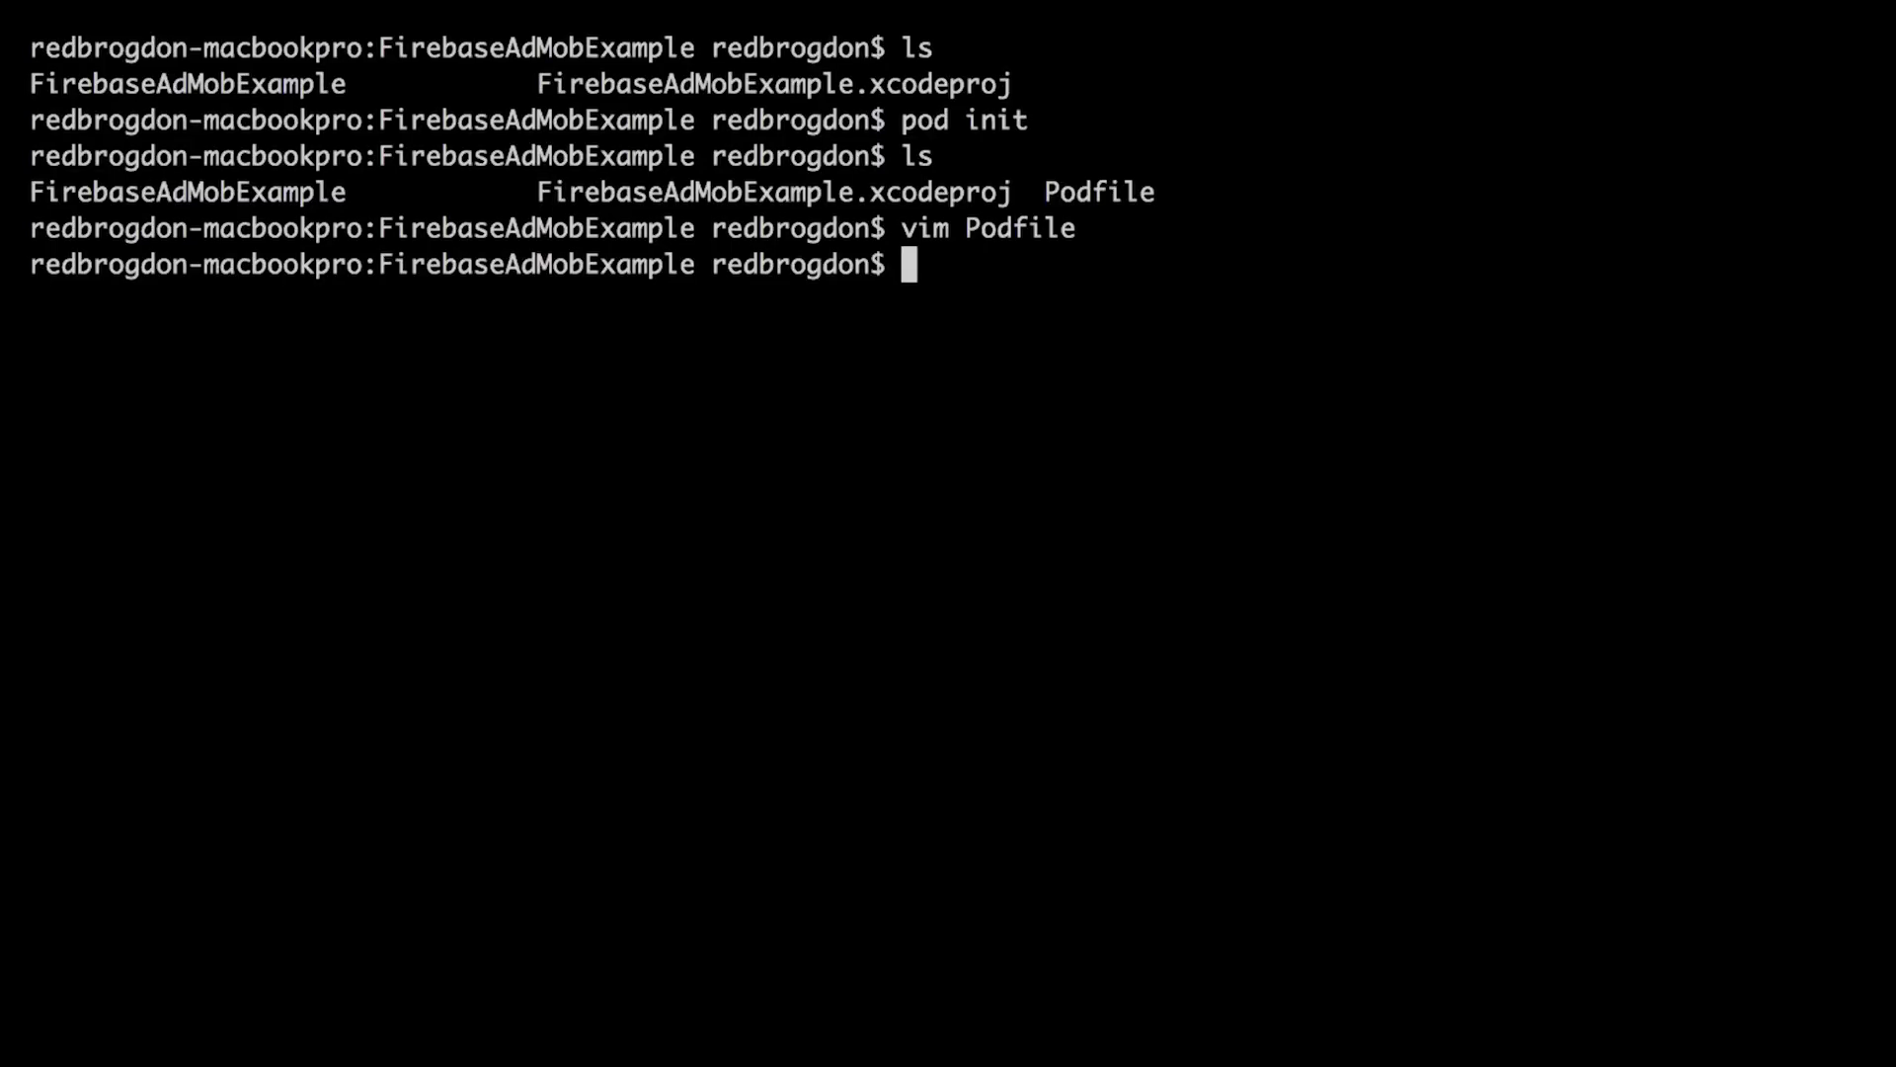
# Step: Run pod install and open FirebaseAdMobExample.xcworkspace in Xcode
pyautogui.write('pod install')
pyautogui.press('Return')
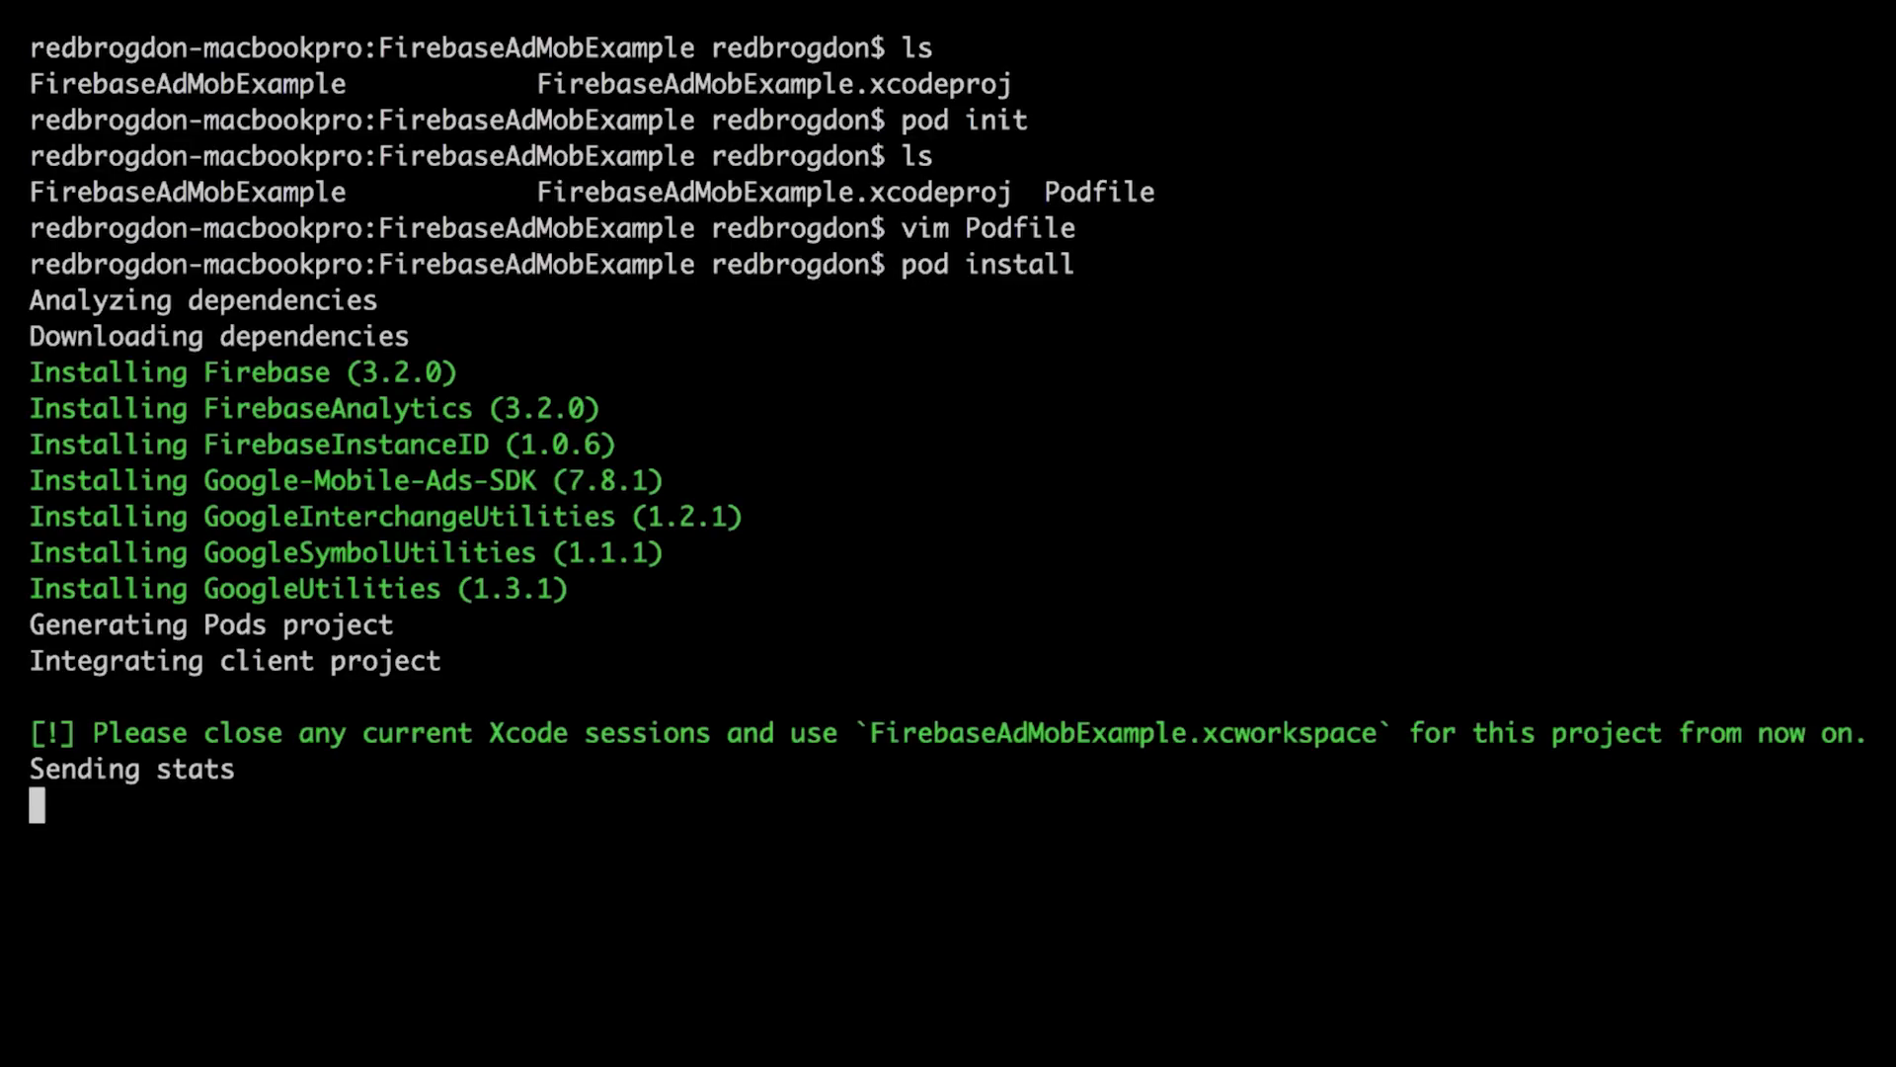
pyautogui.write('open Fire')
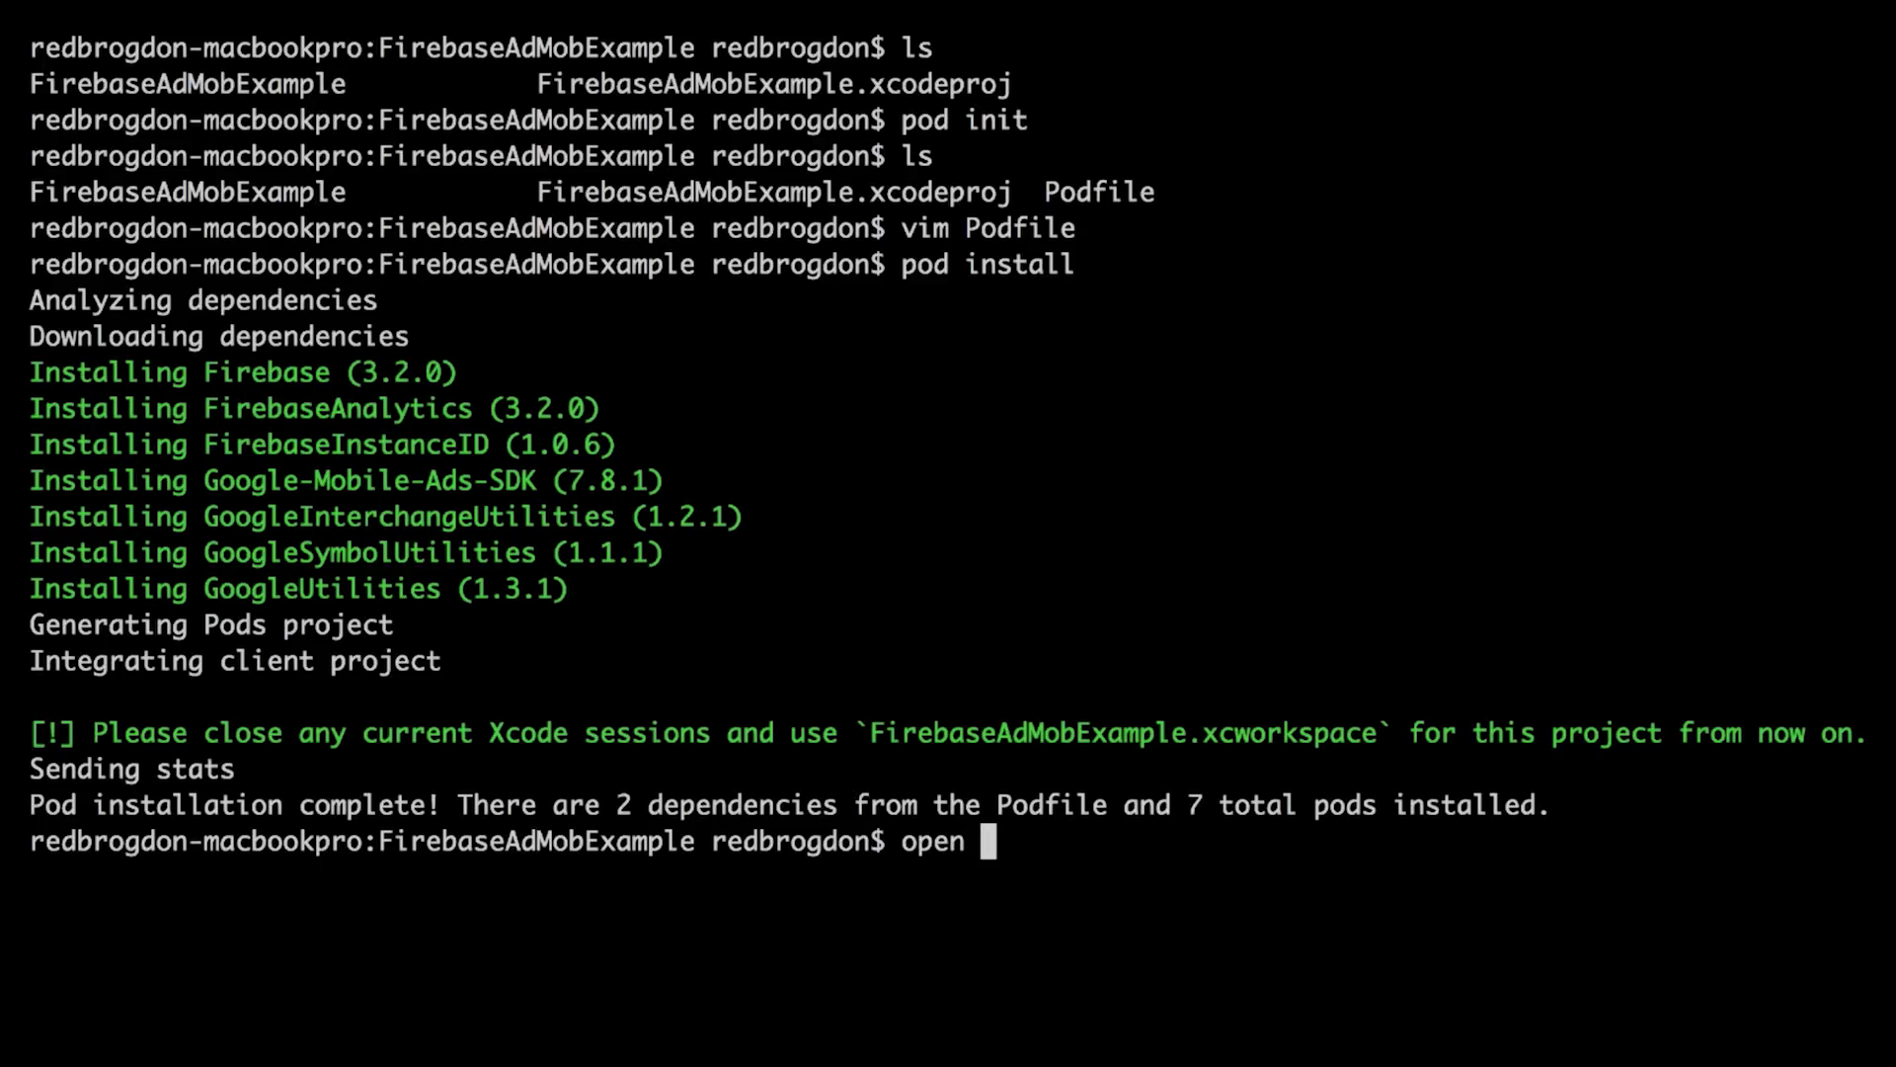
pyautogui.press('Tab')
pyautogui.write('.xcw')
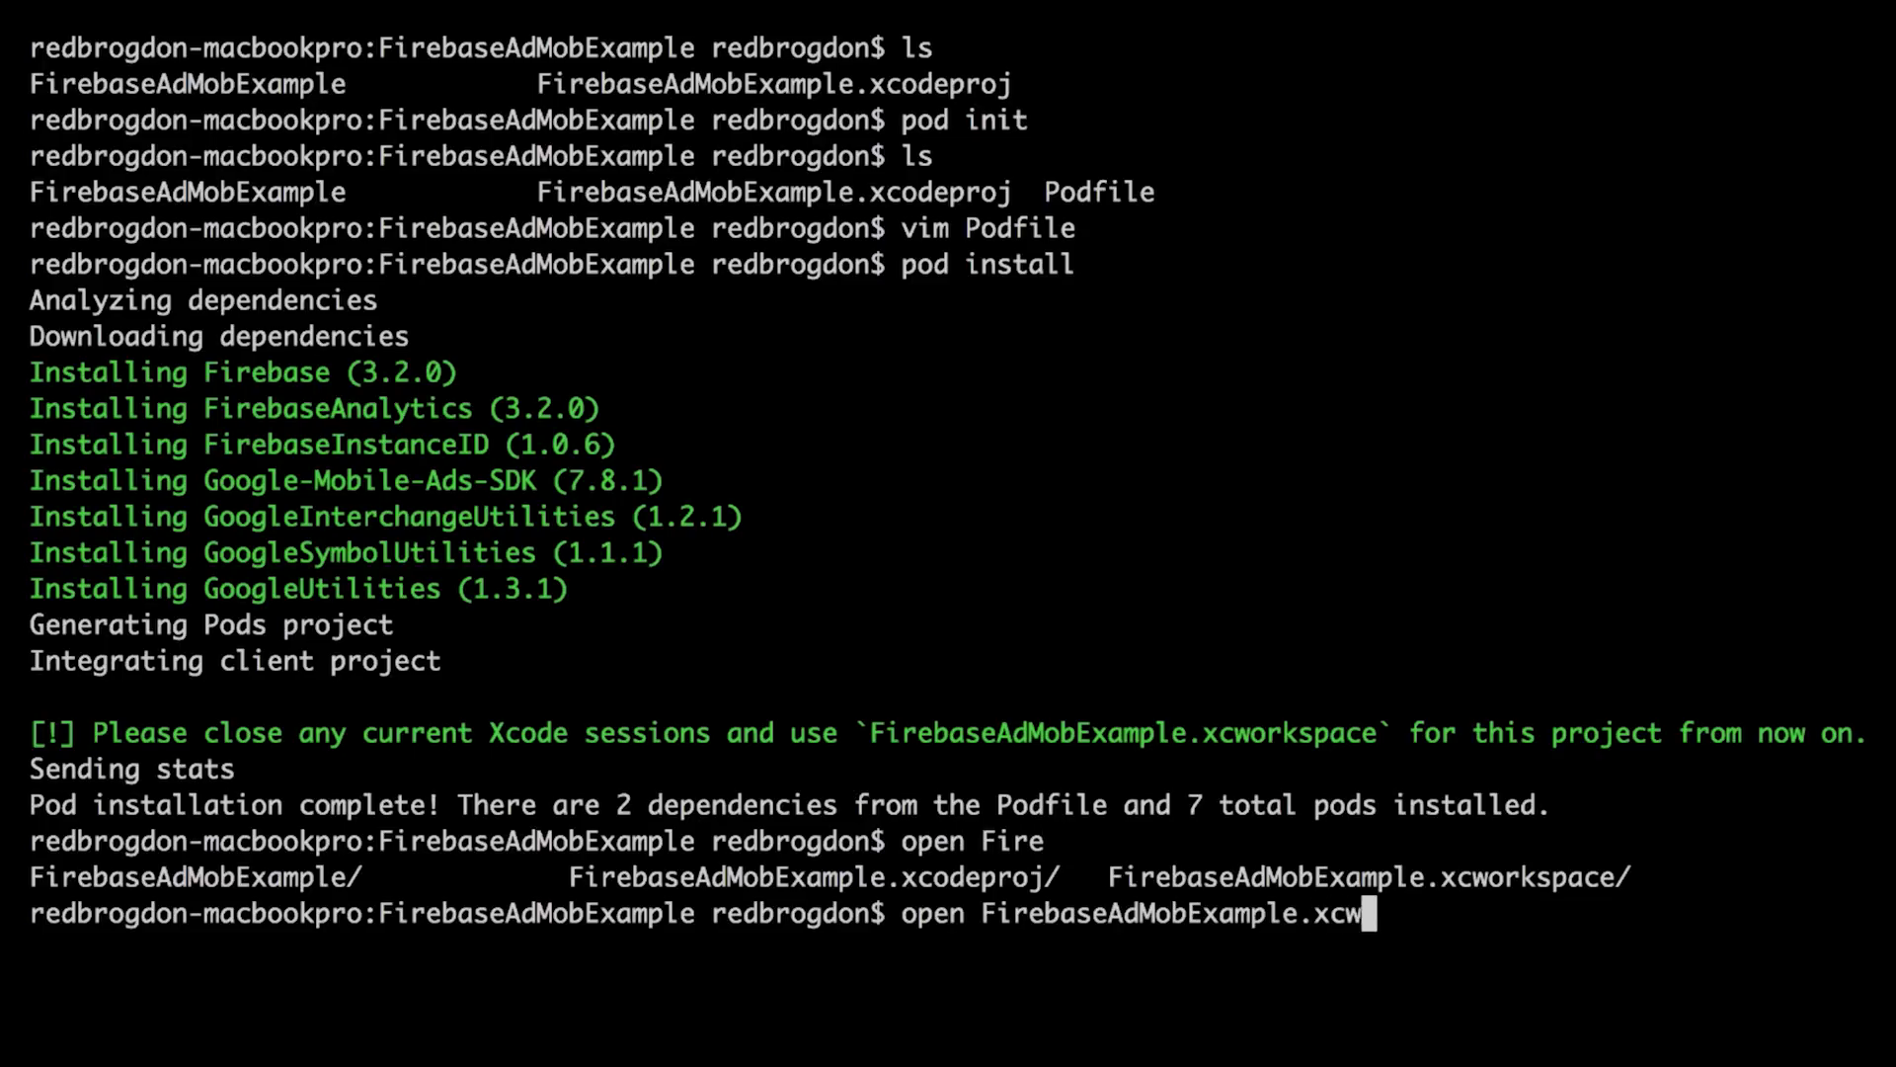
pyautogui.press('Tab')
pyautogui.press('Return')
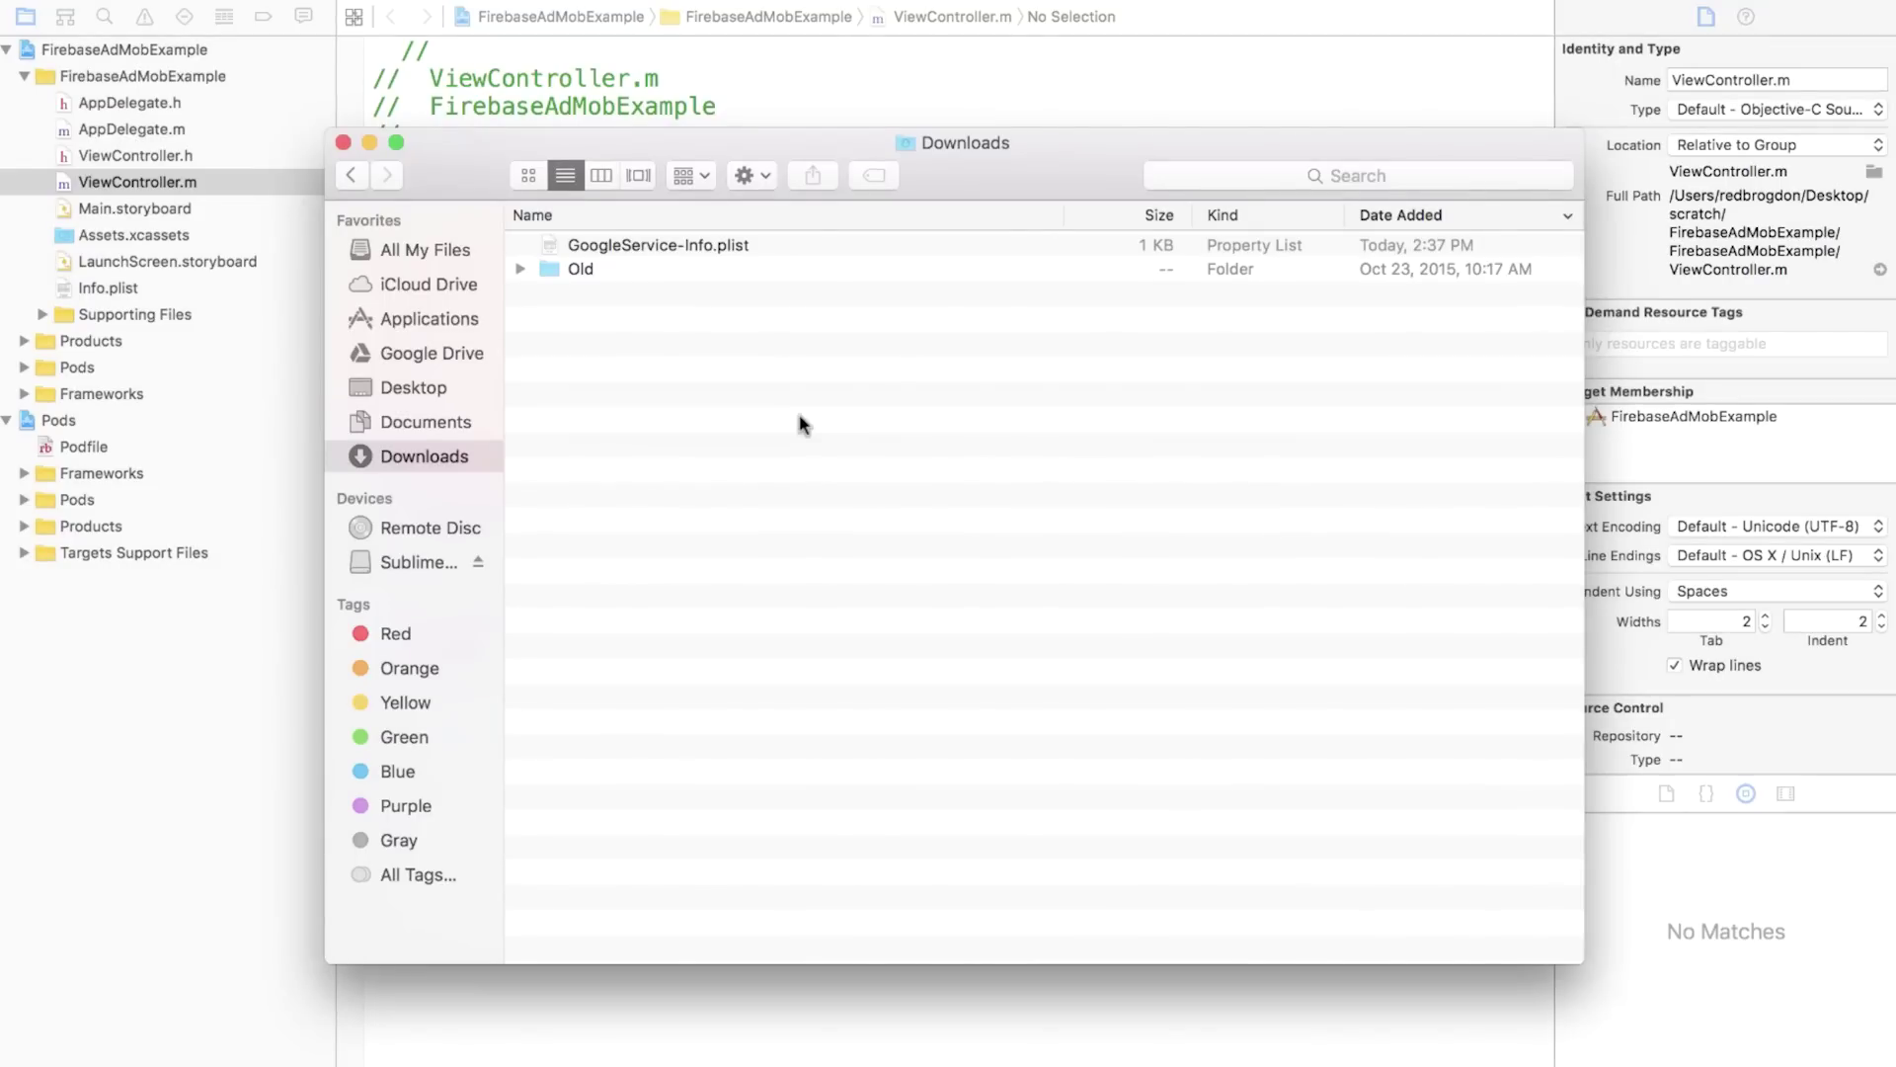
# Step: Add the downloaded GoogleService-Info.plist to the FirebaseAdMobExample group with the app target checked
pyautogui.click(650, 250)
pyautogui.moveTo(650, 253); pyautogui.dragTo(184, 84)
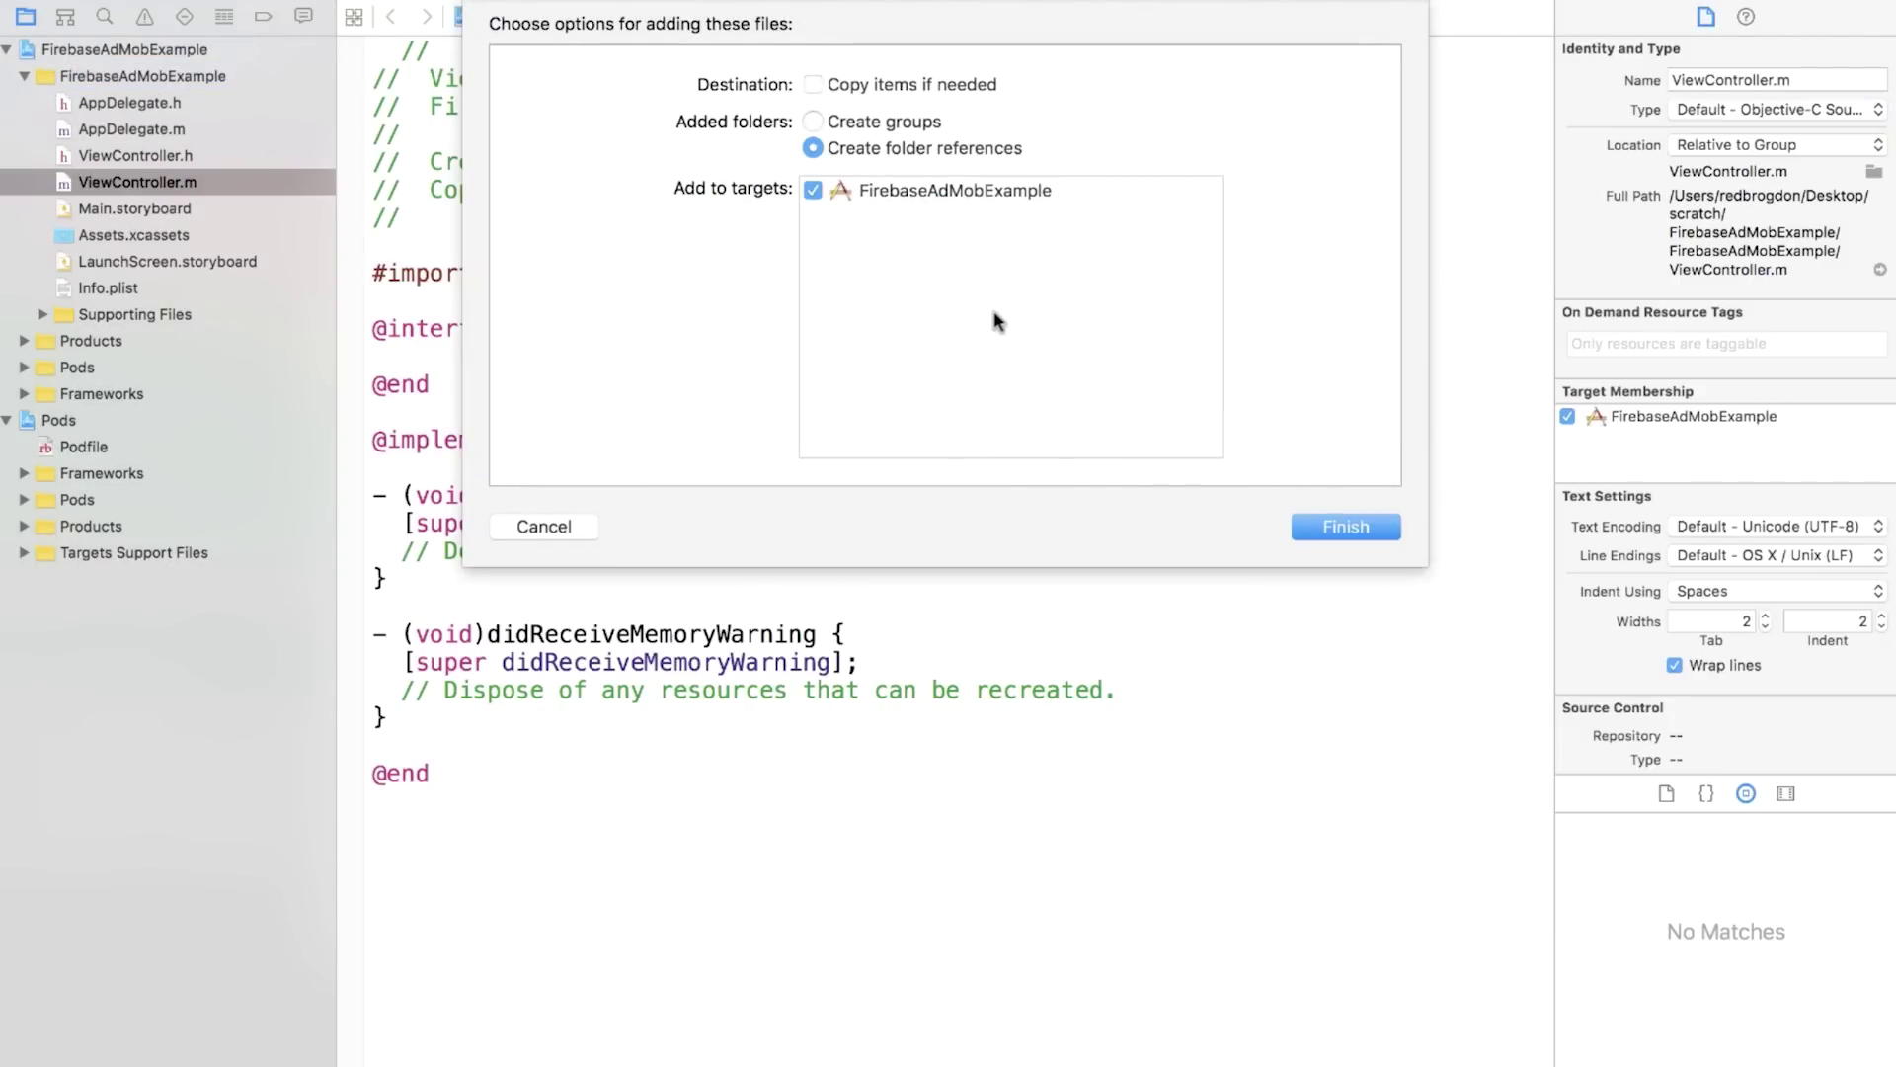
pyautogui.click(1360, 527)
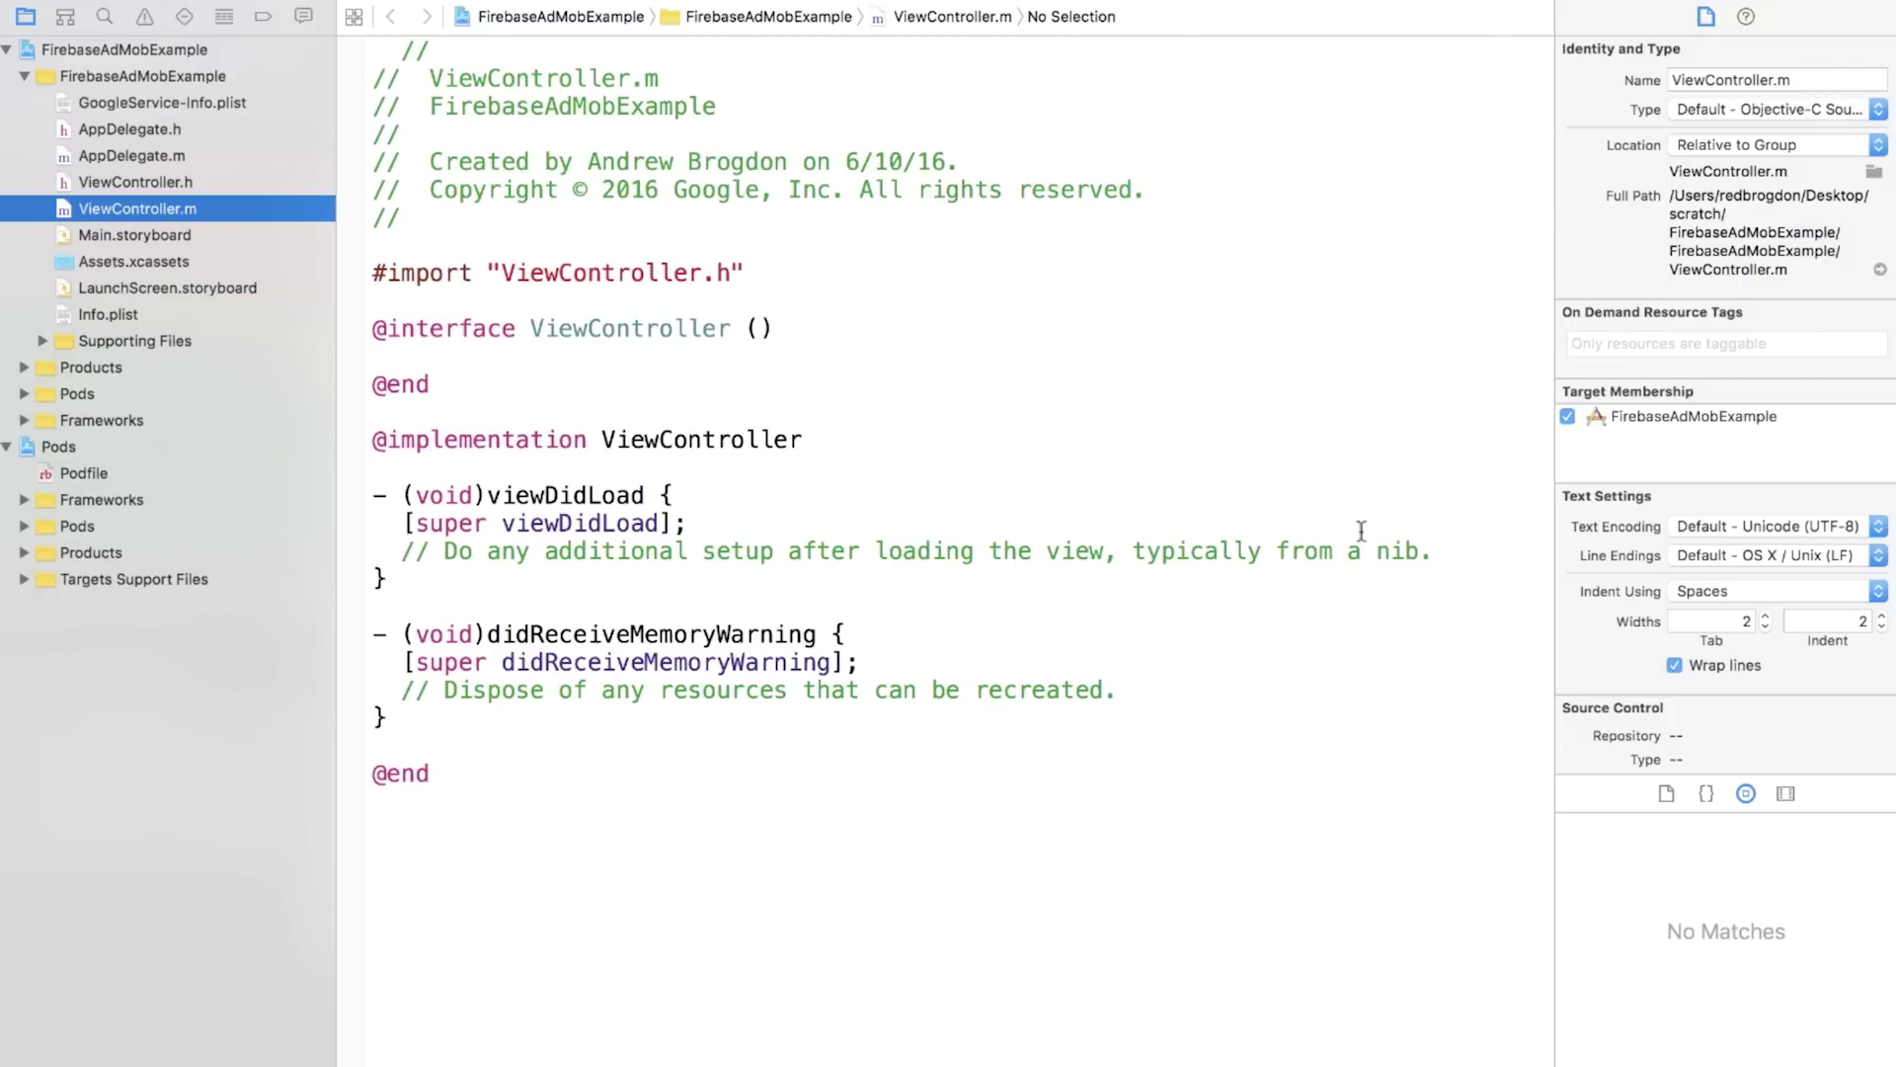
pyautogui.click(134, 155)
pyautogui.click(751, 274)
pyautogui.press('Return')
pyautogui.press('Return')
pyautogui.write('@im')
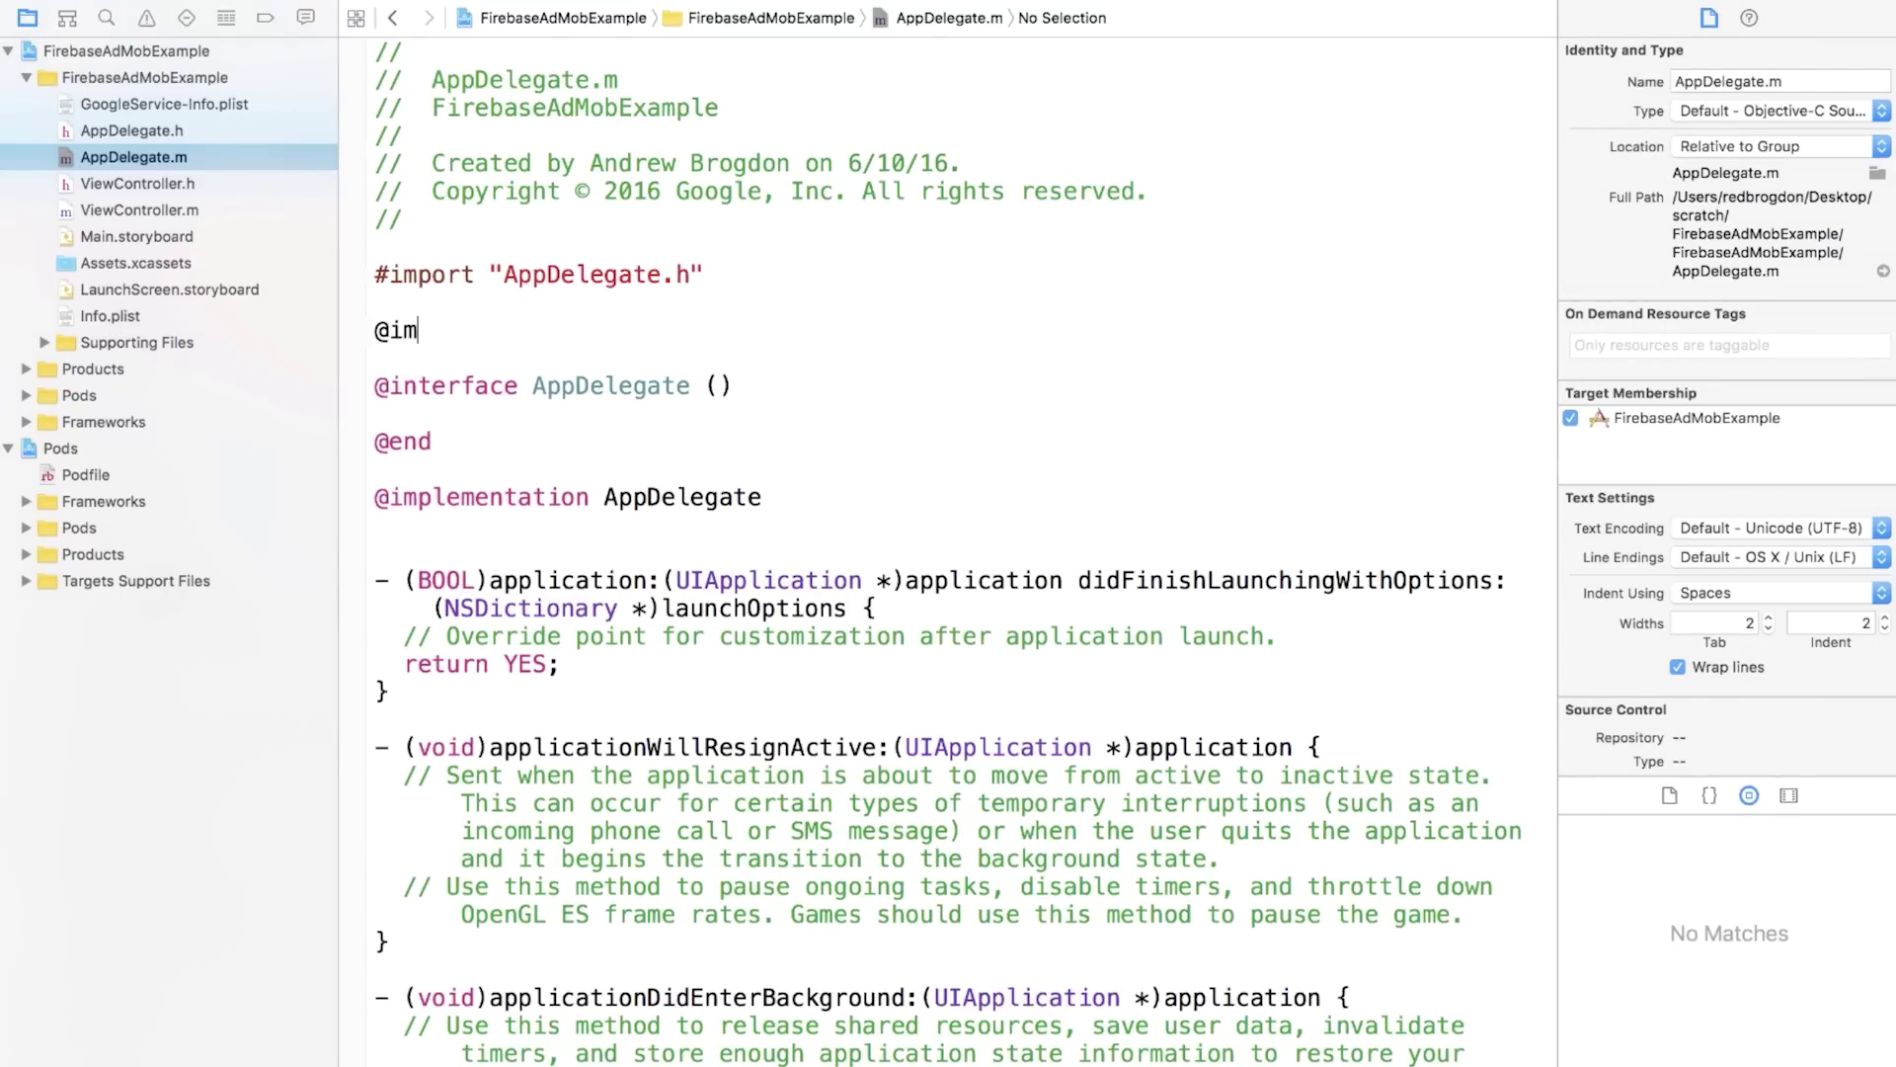
pyautogui.write('port Firebase;')
# Step: Insert the [FIRApp configure]; call inside didFinishLaunchingWithOptions
pyautogui.click(1275, 635)
pyautogui.press('Return')
pyautogui.press('Return')
pyautogui.press('Return')
pyautogui.press('Up')
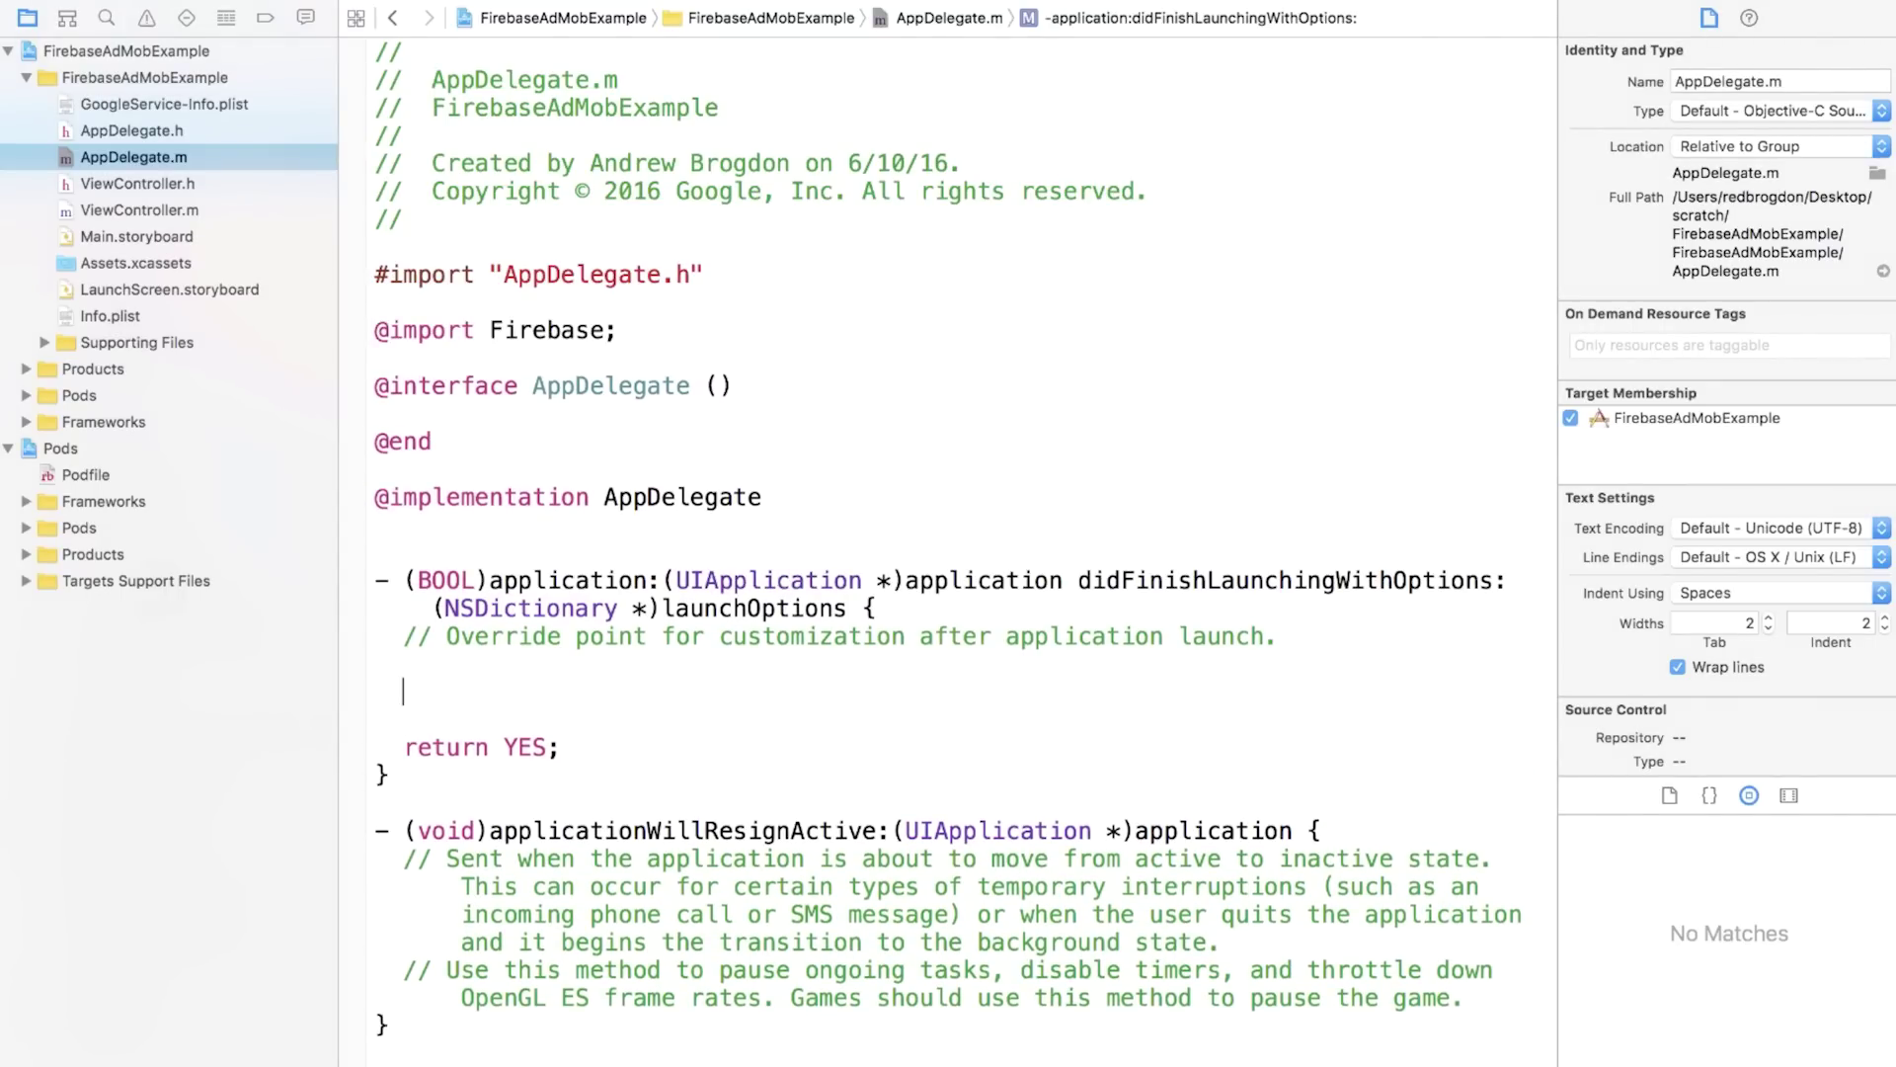
pyautogui.write('[FIRApp configure];')
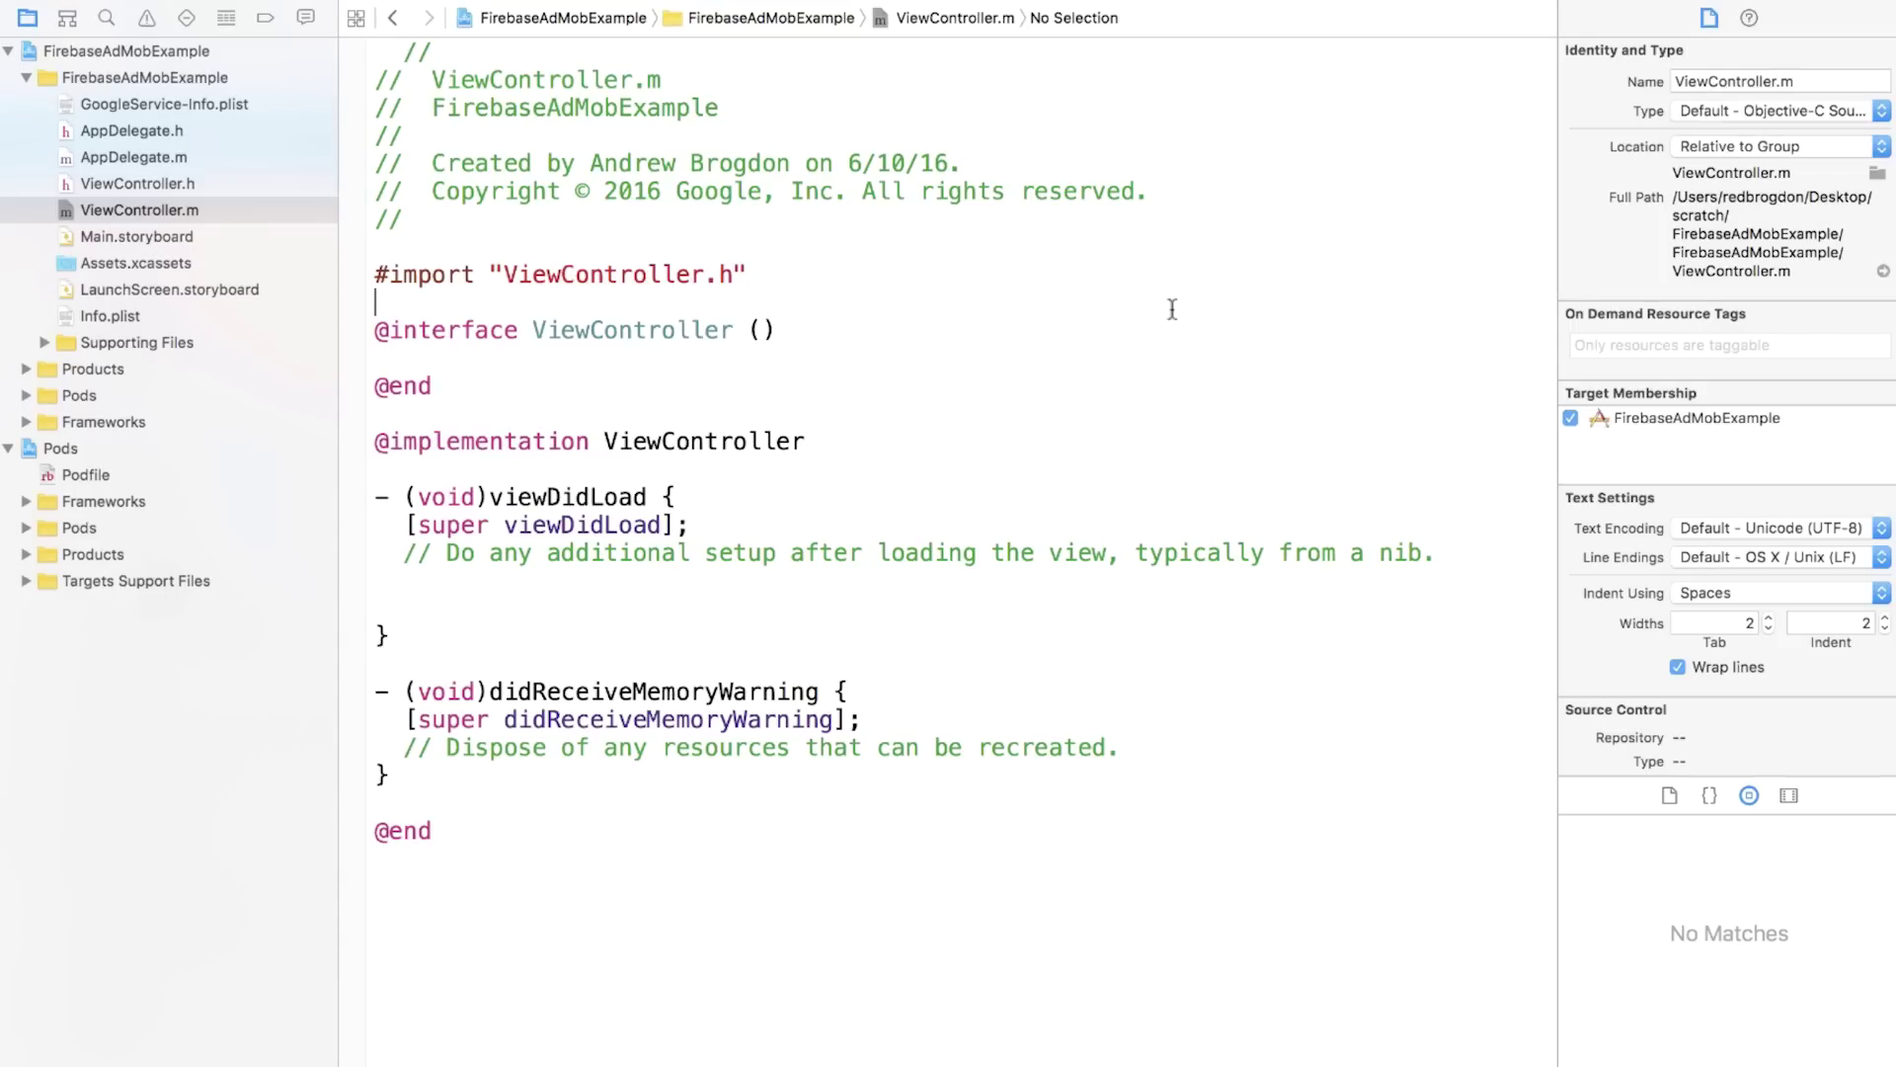
pyautogui.press('Return')
pyautogui.press('Return')
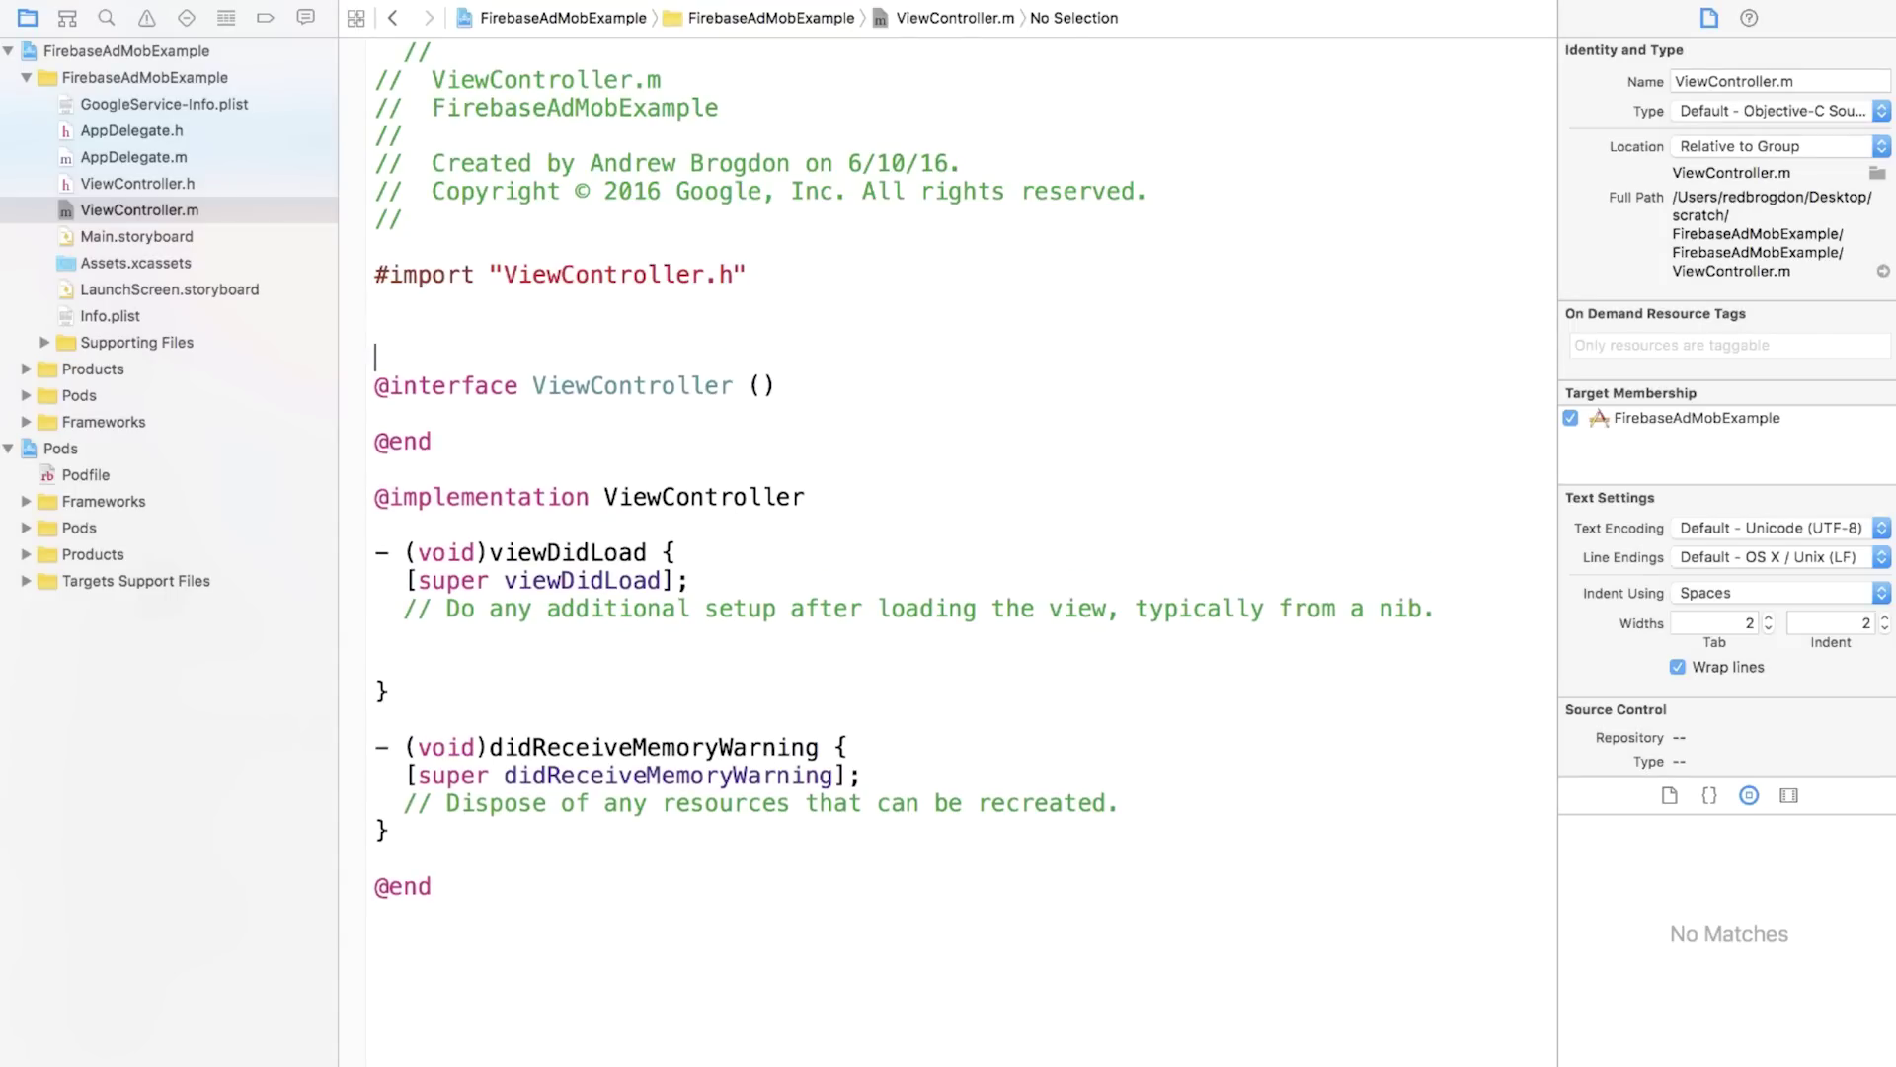
pyautogui.write('@im')
pyautogui.press('Return')
pyautogui.write('Firebase;')
pyautogui.click(405, 664)
pyautogui.write('GADBa')
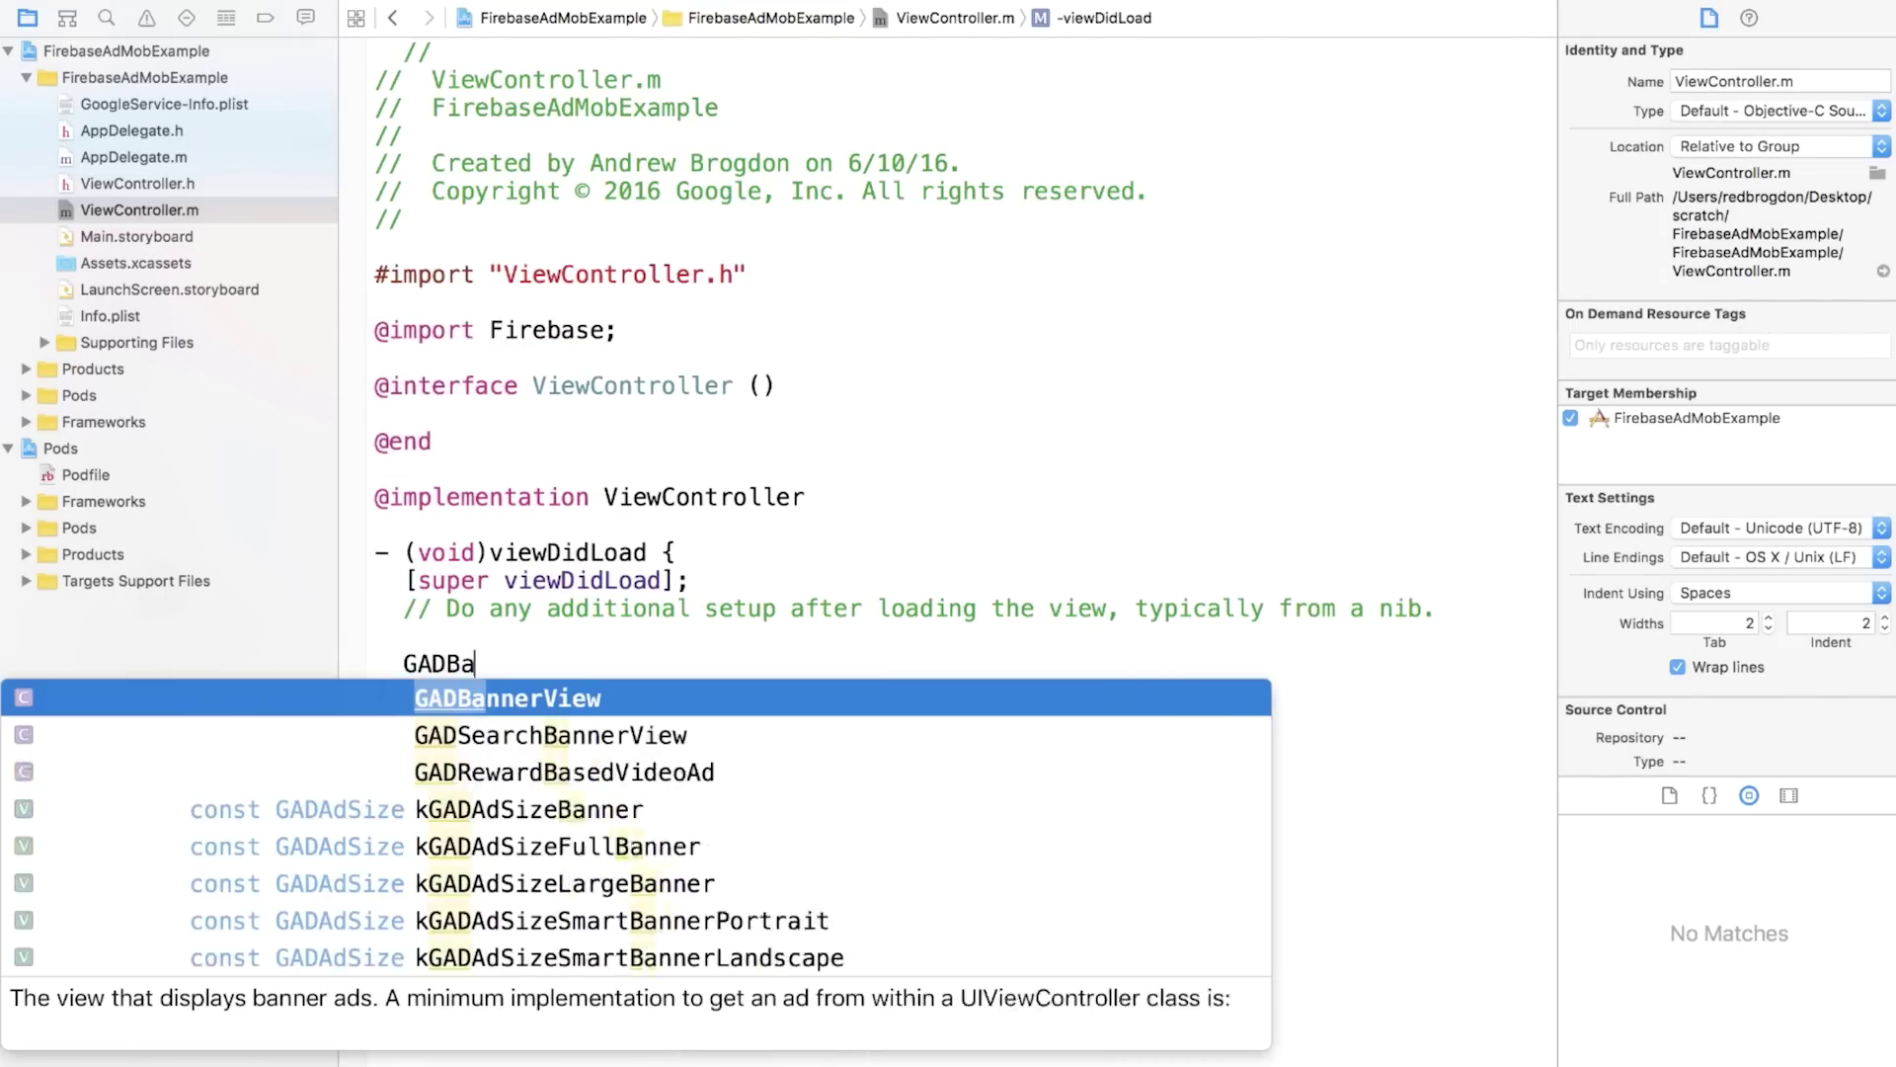
pyautogui.write('nnerView *banner;')
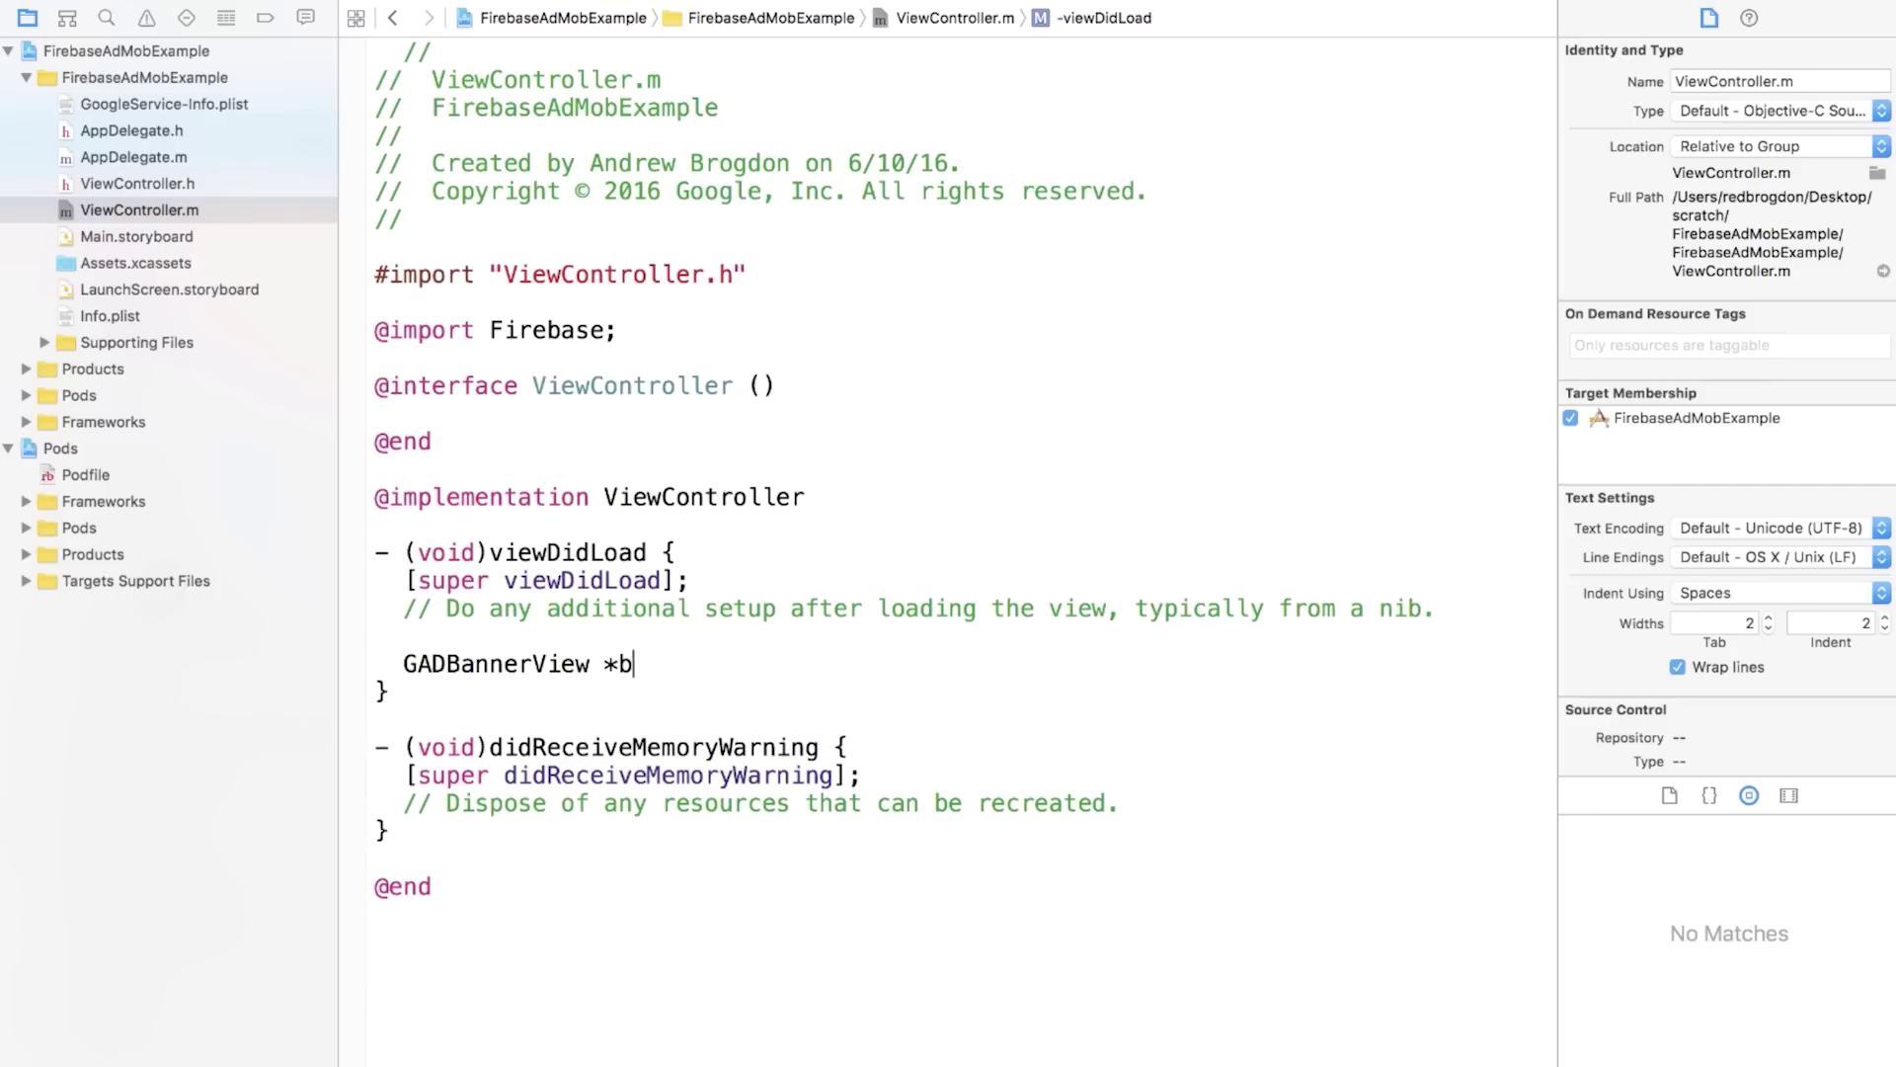